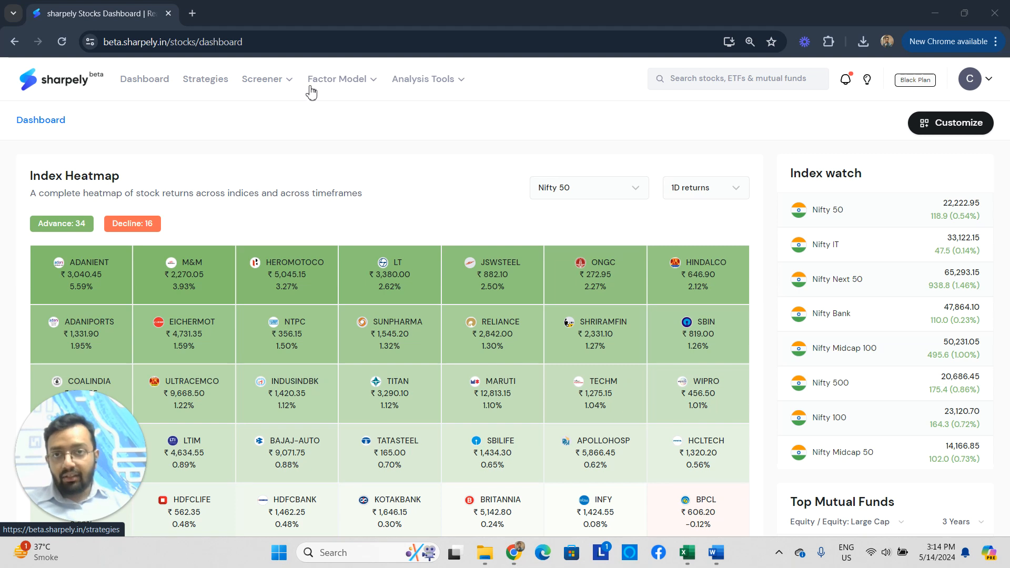
Step: Start a new stock factor model, keep Nifty 500 as the stock universe, and set the number of stocks to 10
mouse_move(355, 90)
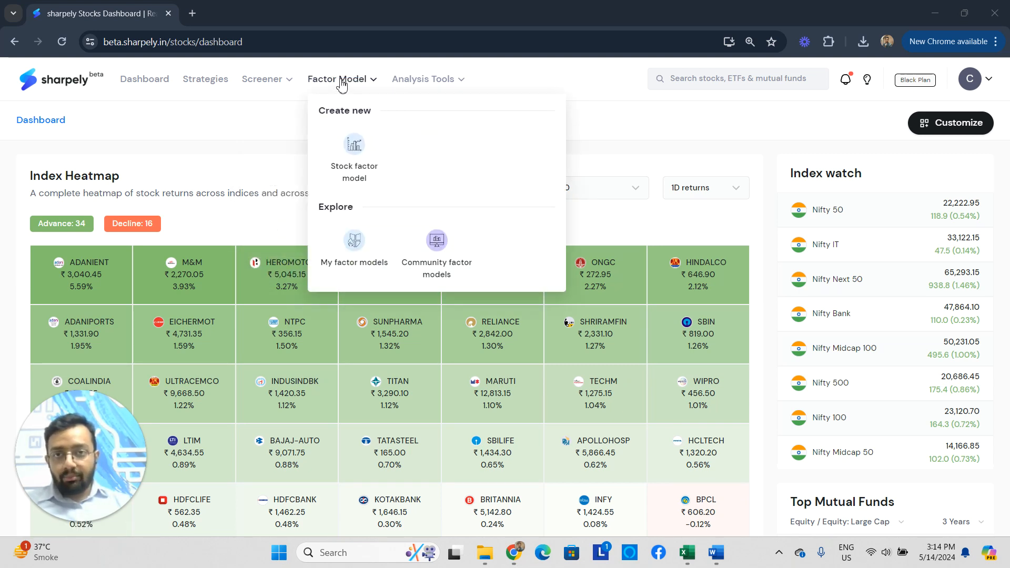
left_click(356, 150)
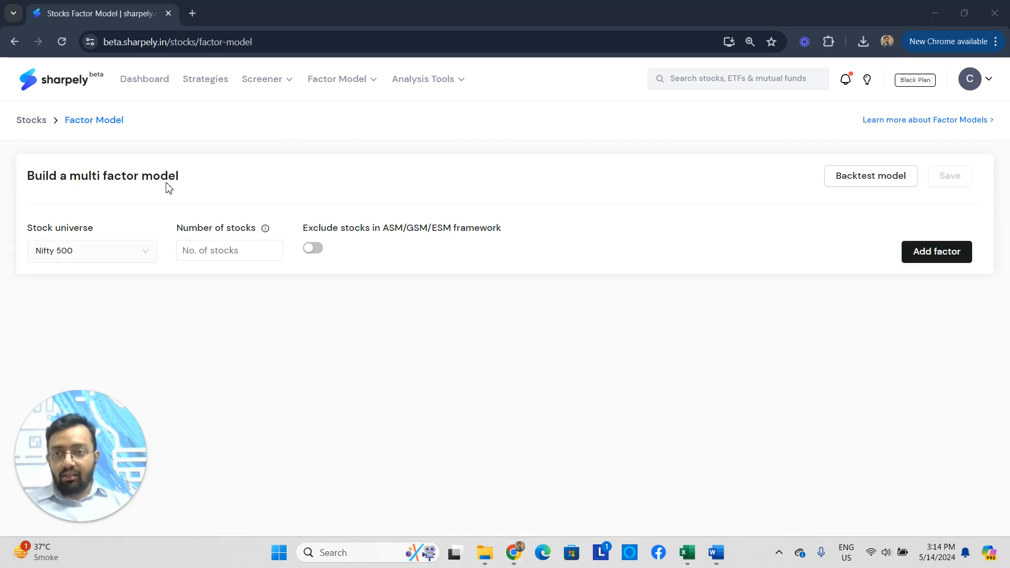
left_click(85, 252)
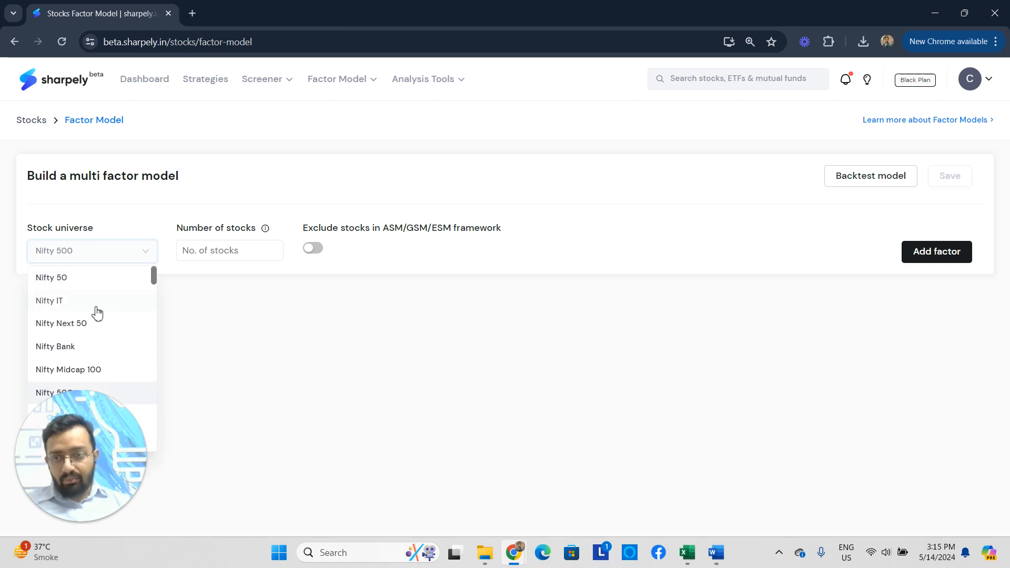
scroll(122, 363, "down", 1)
scroll(118, 336, "up", 1)
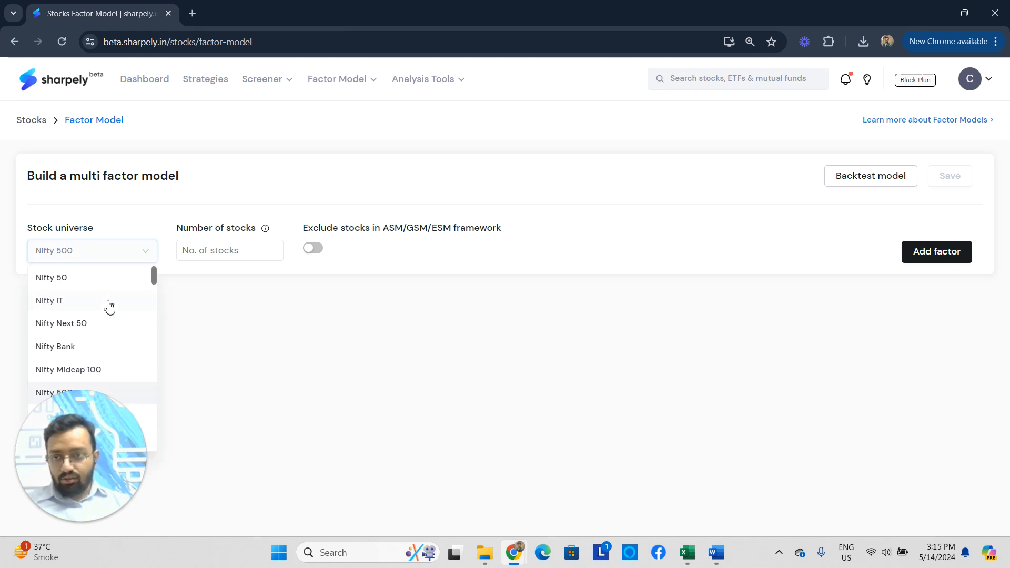
left_click(275, 361)
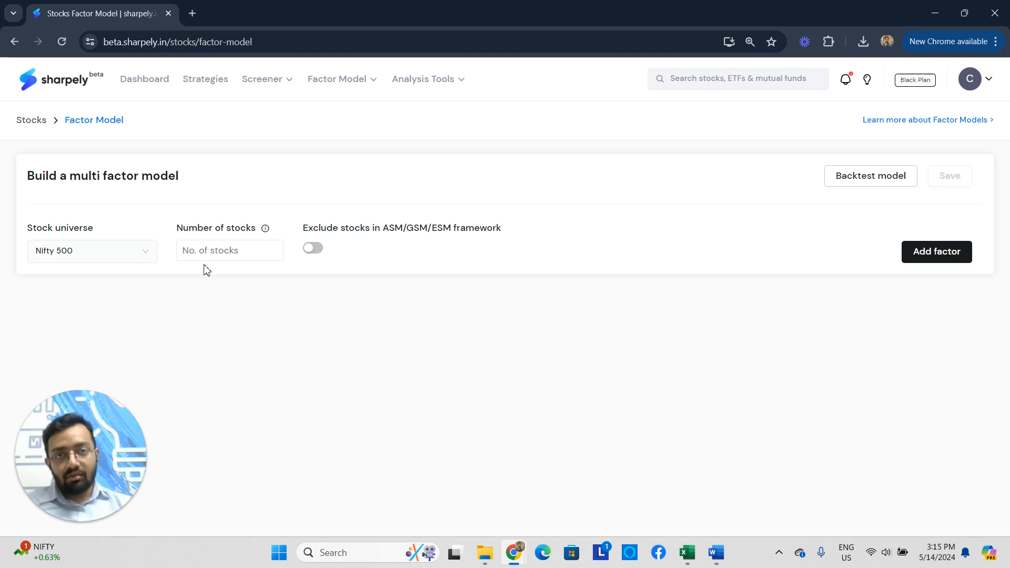
left_click(218, 253)
type("10")
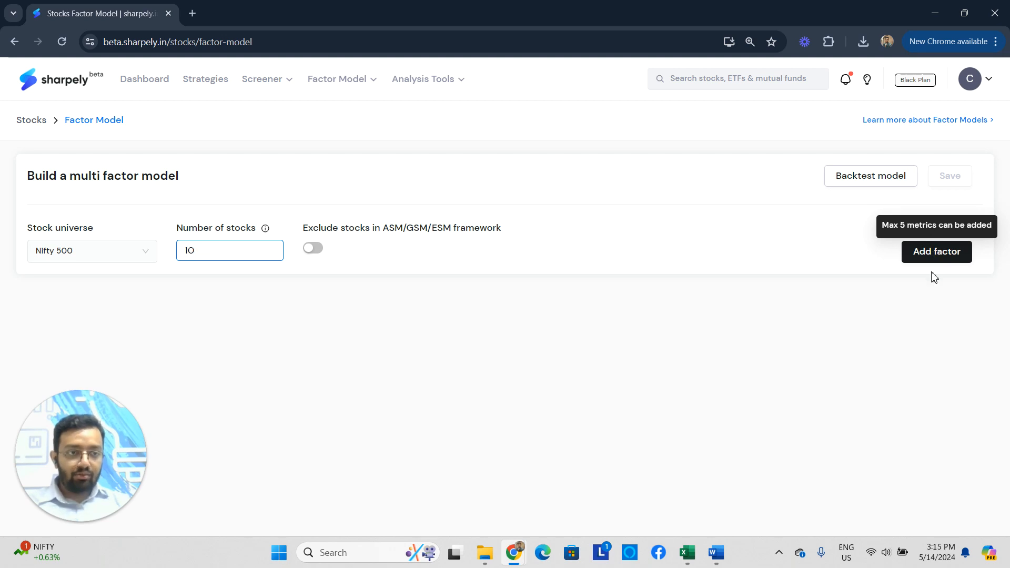
Step: Add ROE TTM and PE Ratio as factors in the model
left_click(929, 258)
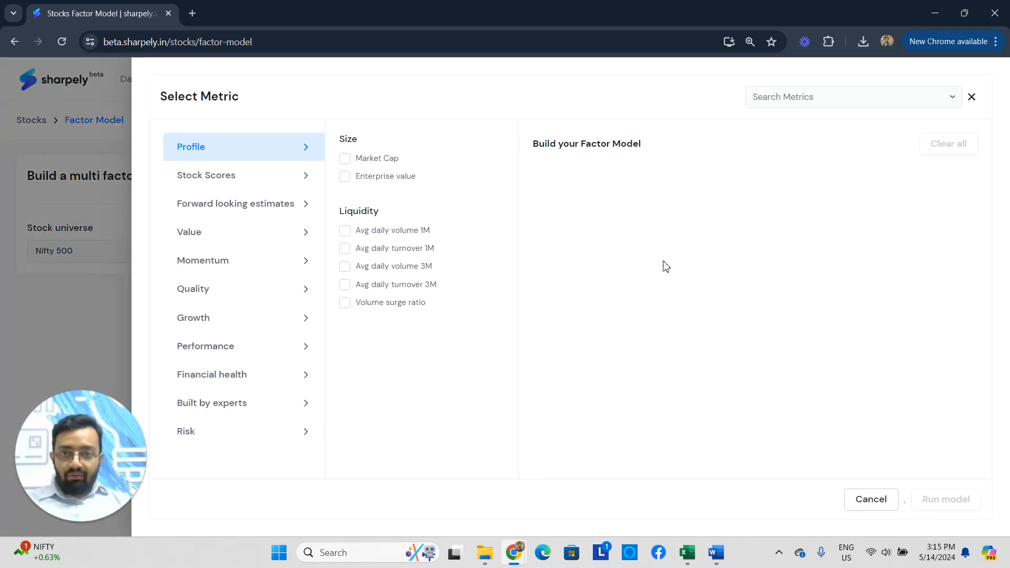
left_click(847, 104)
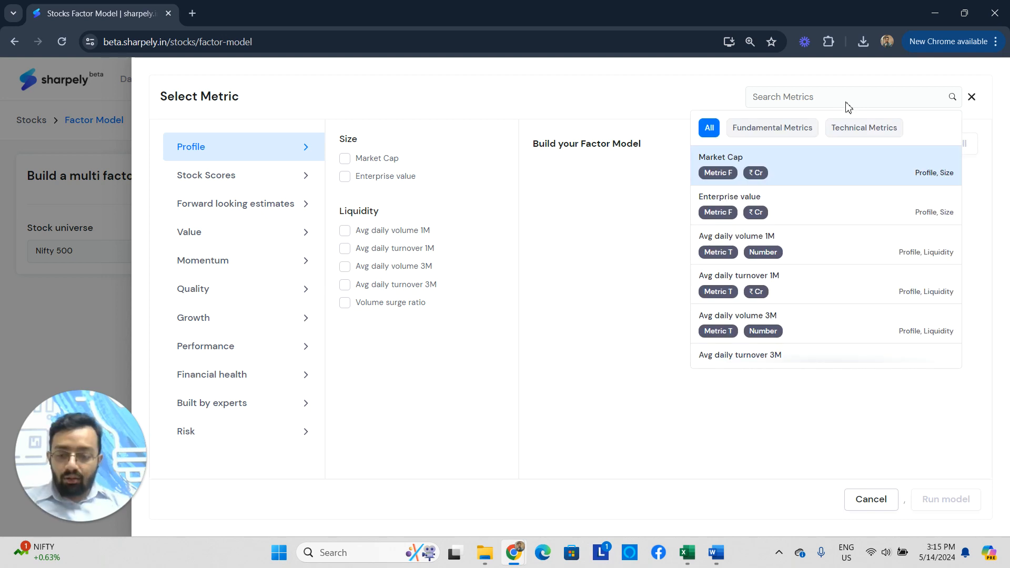
type("roe")
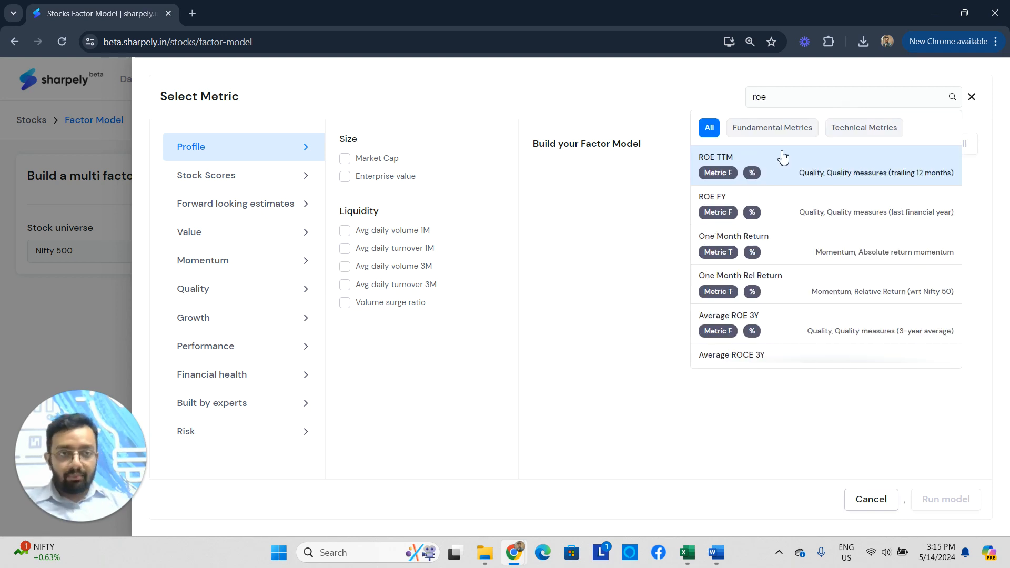
left_click(786, 156)
left_click(795, 103)
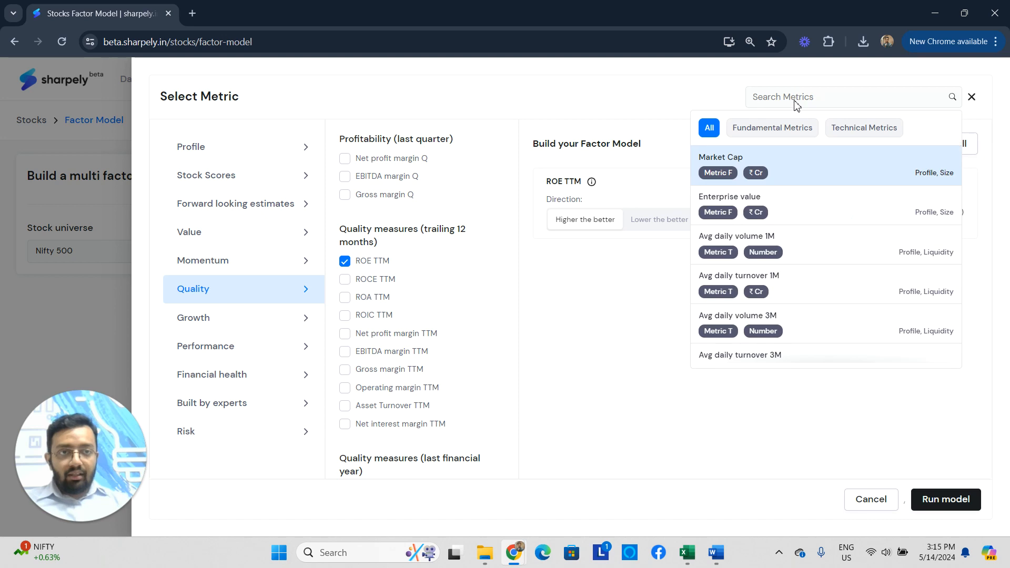
type("pe")
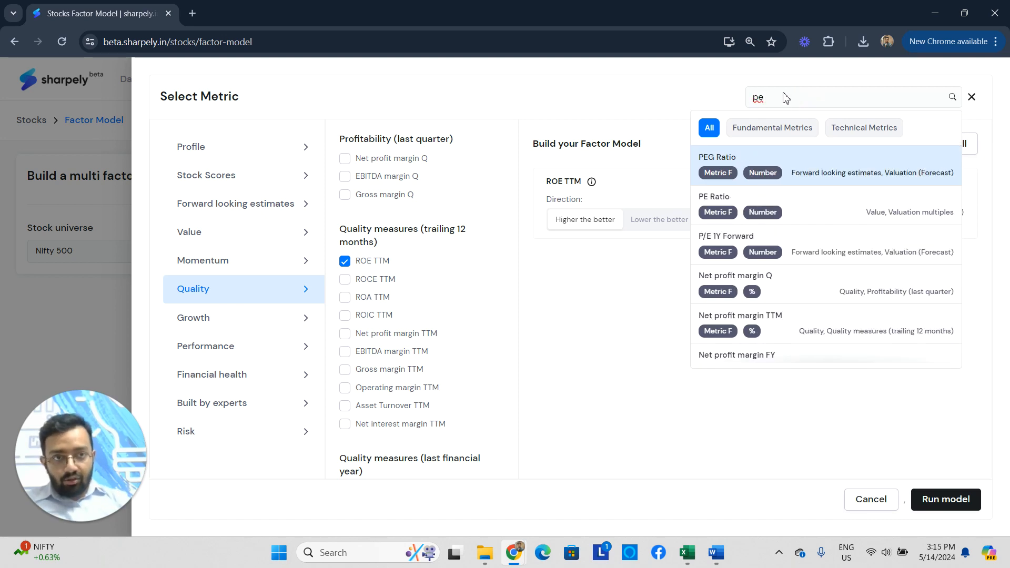
left_click(801, 203)
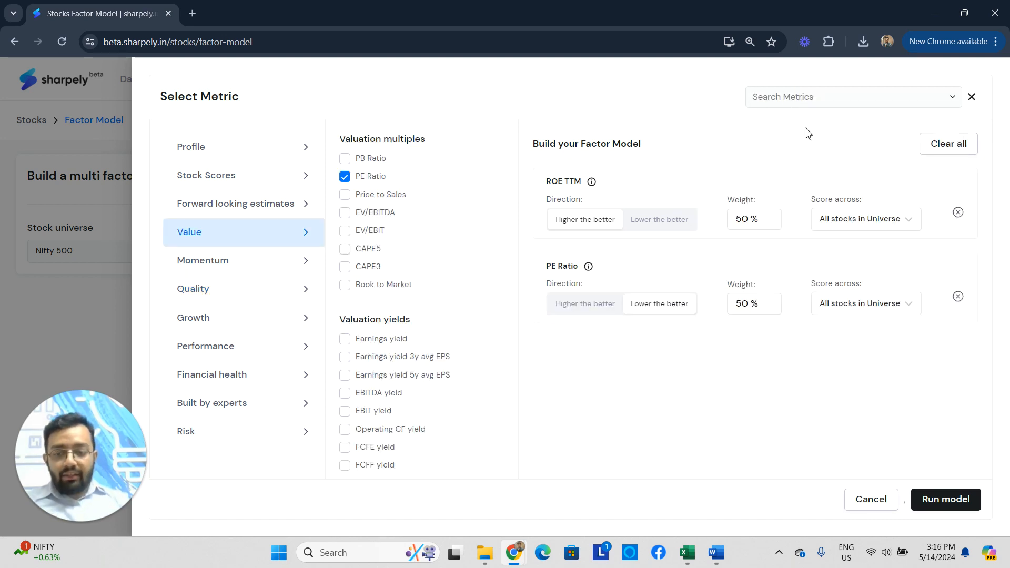
Step: Add Sales CAGR 3Y and ROCE TTM to the model's factors
left_click(814, 97)
type("sales")
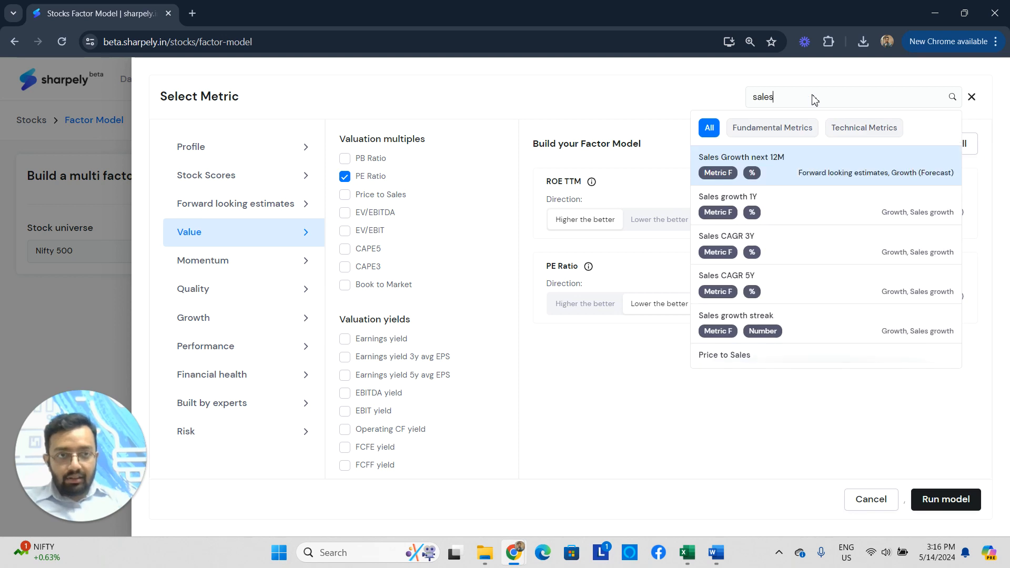
left_click(781, 246)
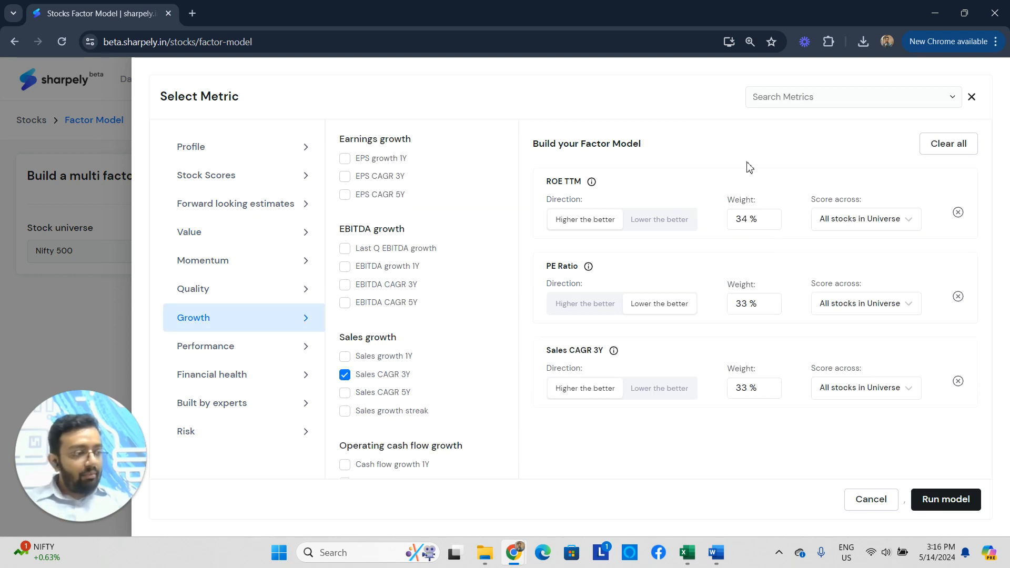
left_click(789, 105)
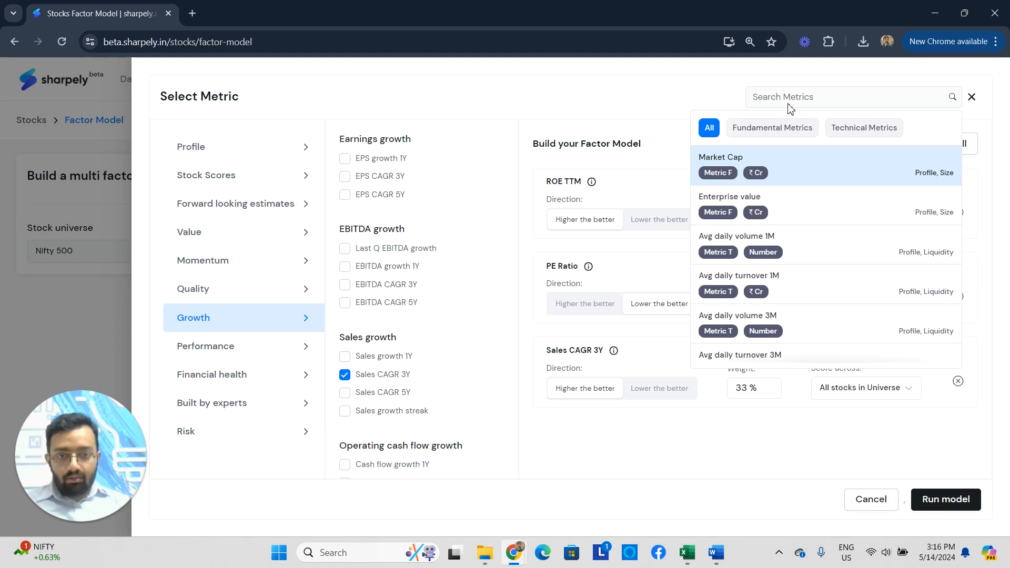
type("roce")
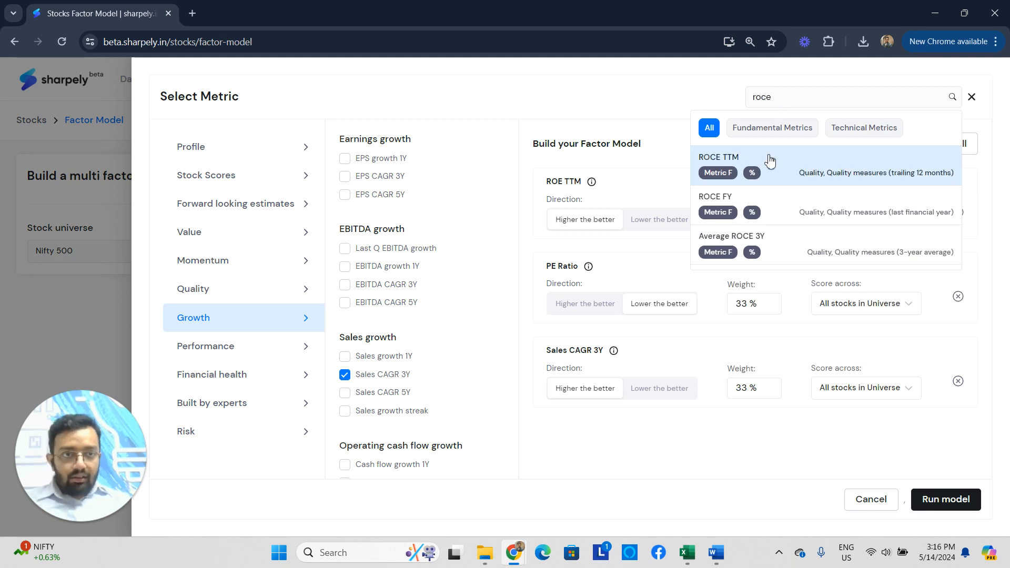
left_click(769, 161)
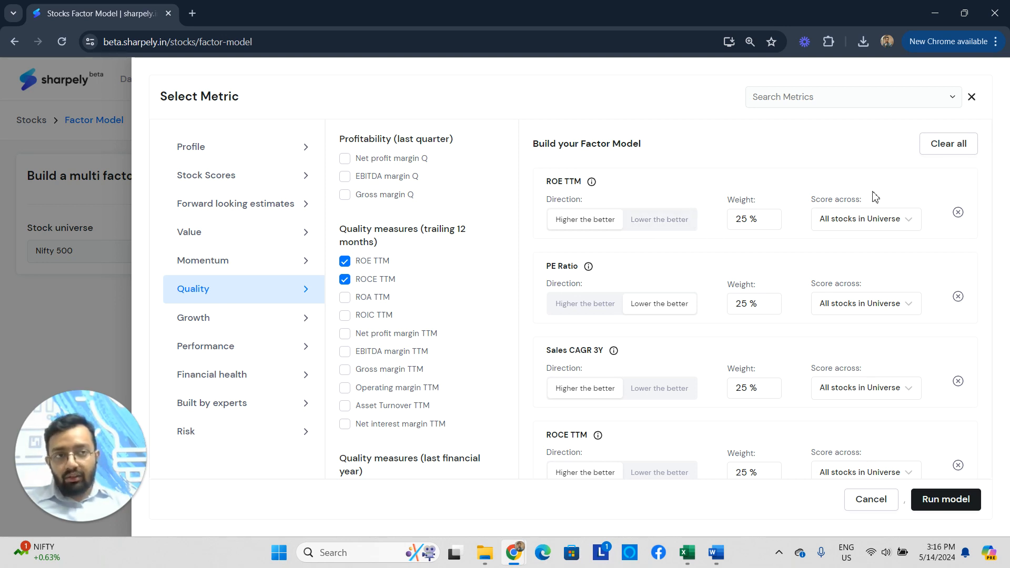
Step: Set the weight of the ROE TTM factor to 30%
scroll(742, 358, "down", 1)
scroll(639, 299, "up", 1)
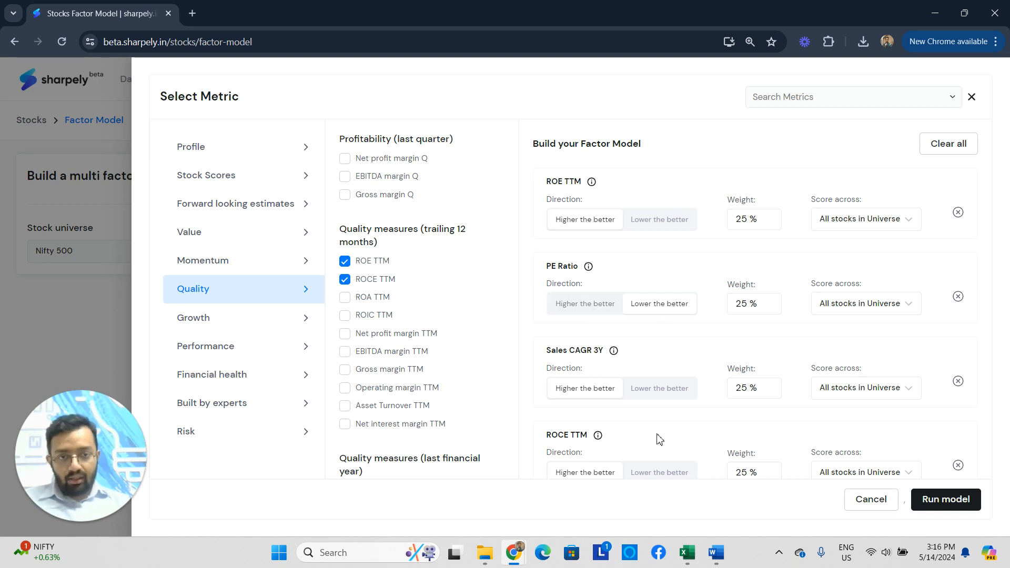
scroll(647, 334, "down", 1)
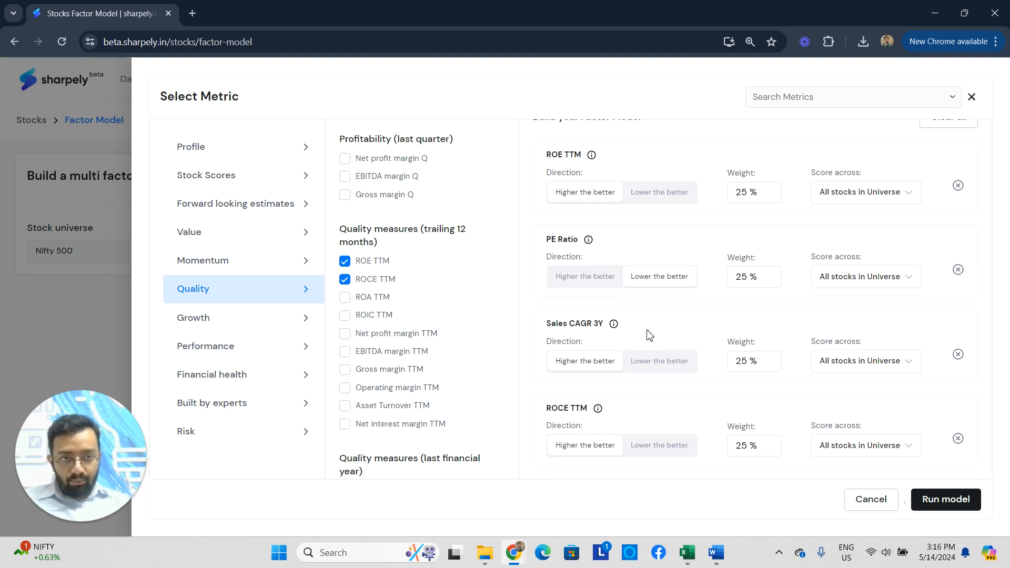
scroll(690, 298, "up", 1)
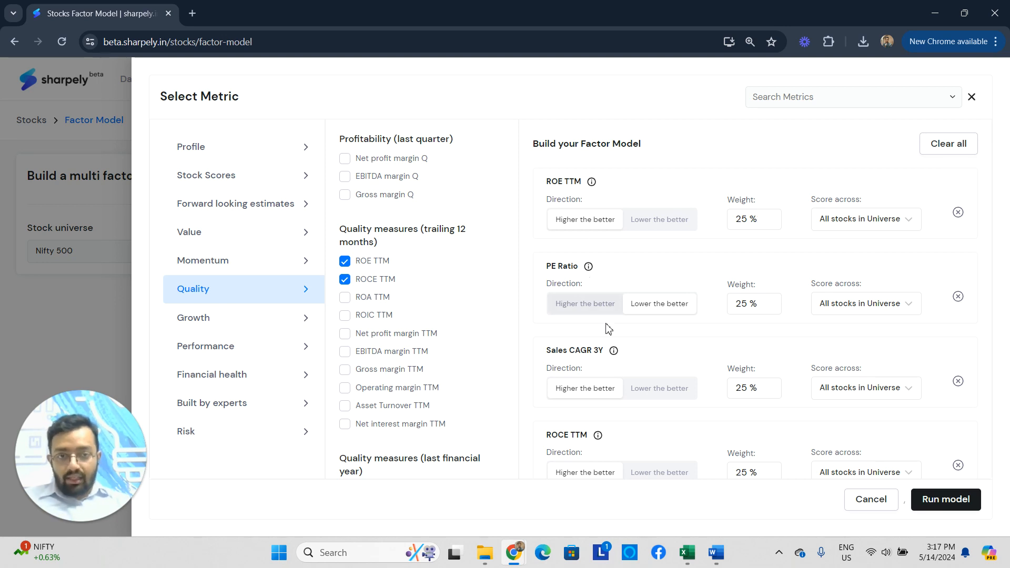
left_click(749, 220)
key("BackSpace")
key("BackSpace")
type("30")
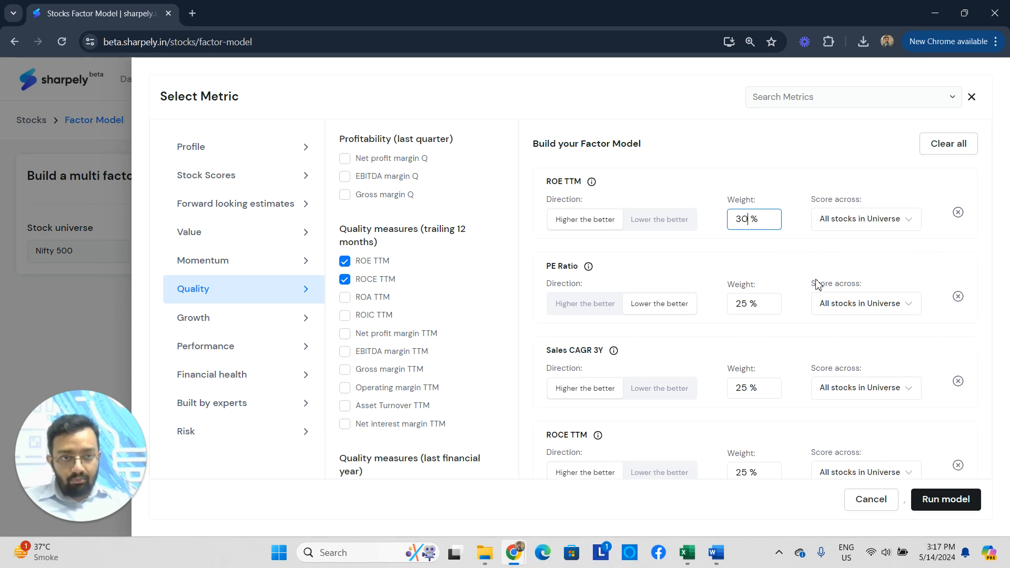
left_click(771, 272)
Step: Set the weight of the ROCE TTM factor to 30%
scroll(760, 452, "down", 2)
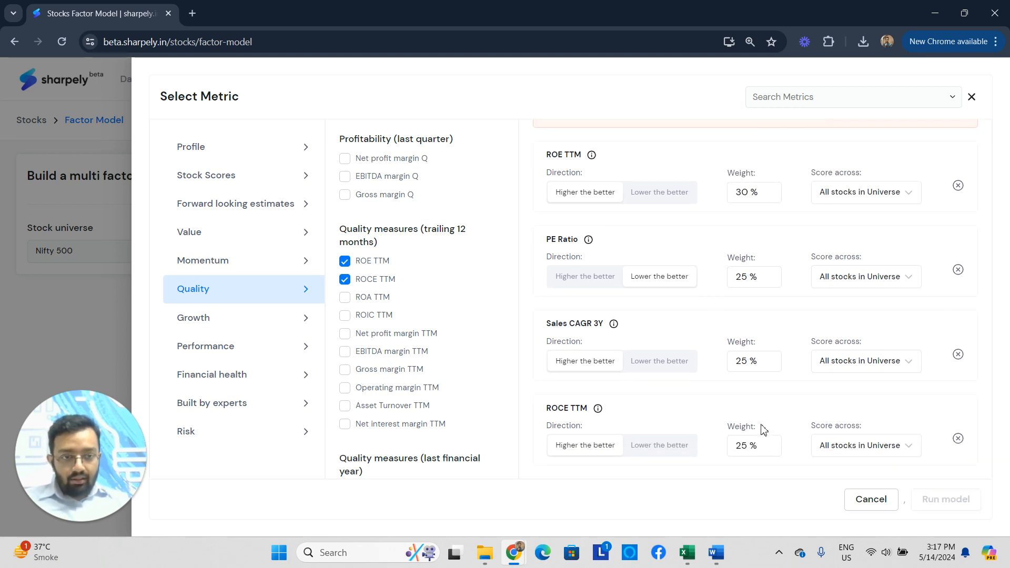
left_click_drag(764, 448, 721, 446)
key("BackSpace")
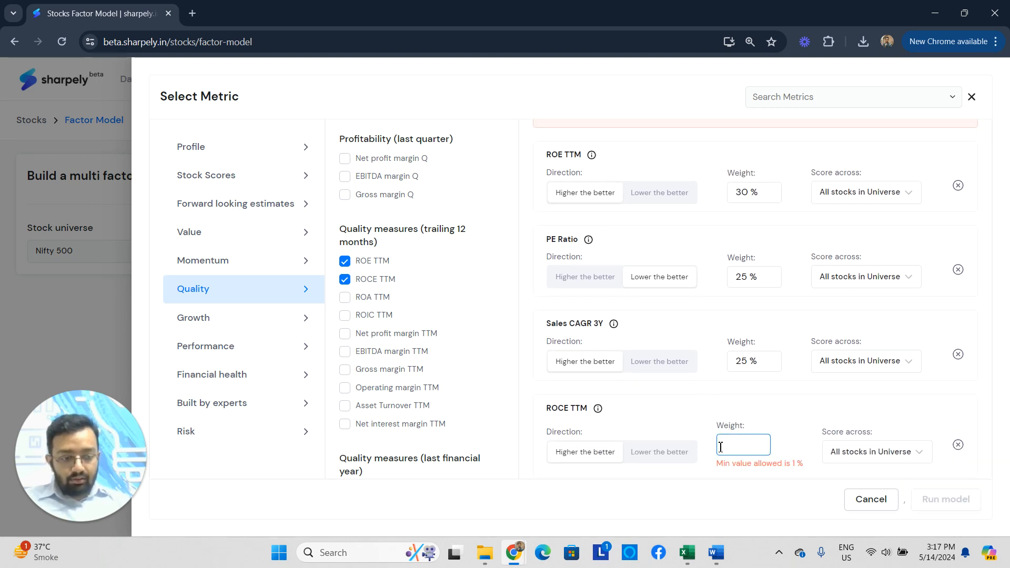
type("30")
left_click(517, 329)
scroll(625, 411, "up", 2)
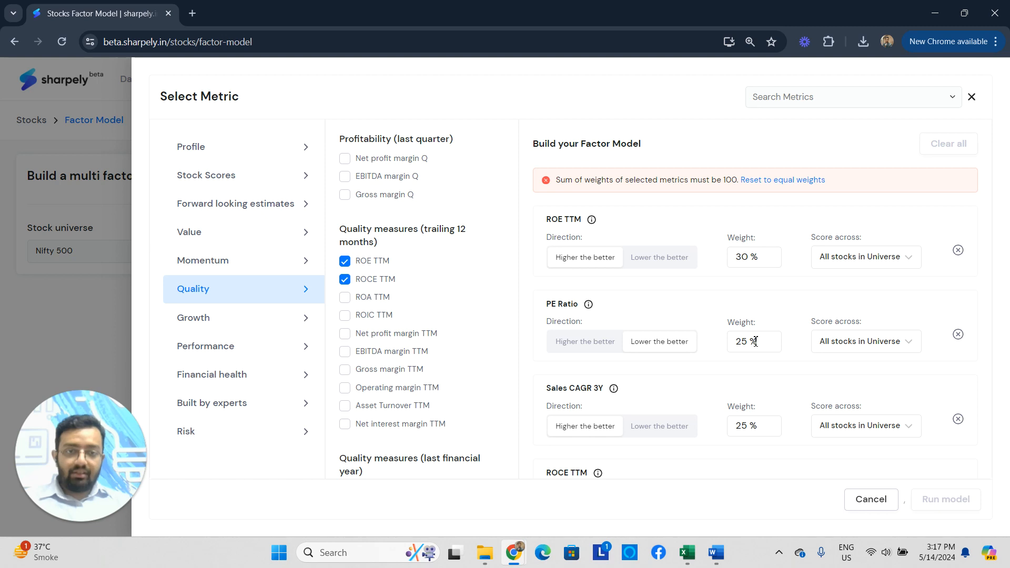
Step: Set the weights of the Sales CAGR 3Y and PE Ratio factors to 20% each
scroll(749, 337, "down", 1)
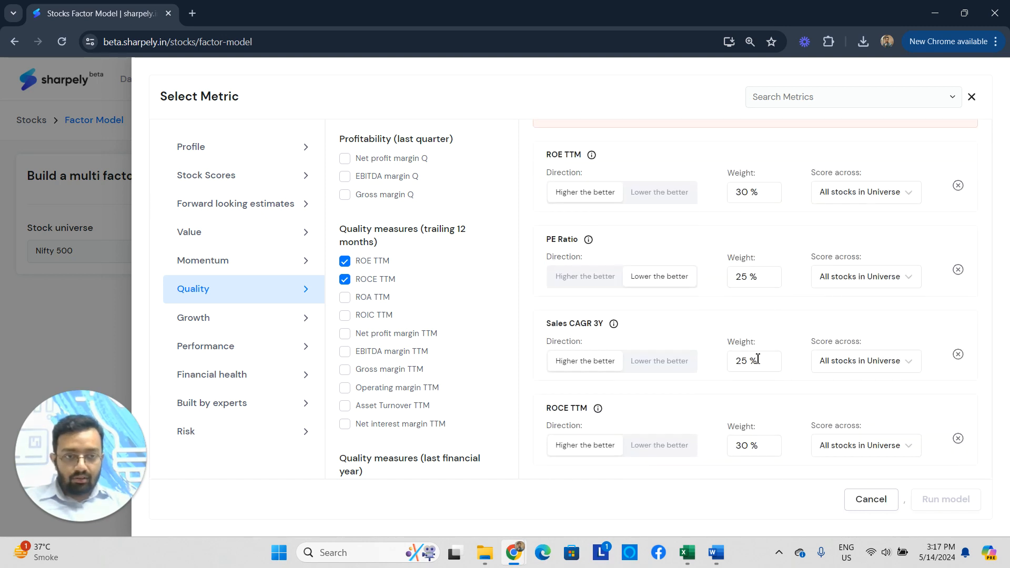
left_click(749, 362)
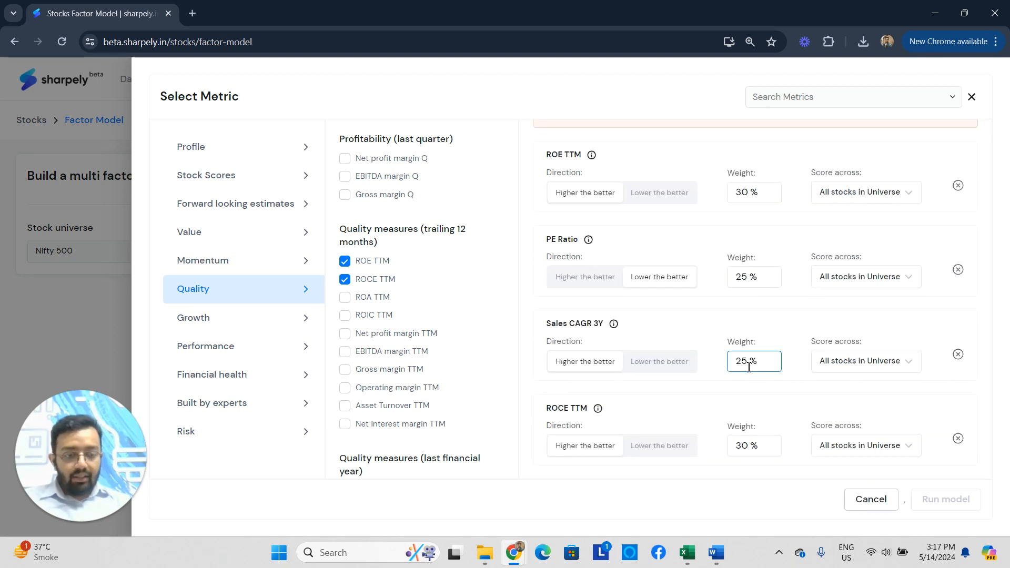
key("BackSpace")
type("20")
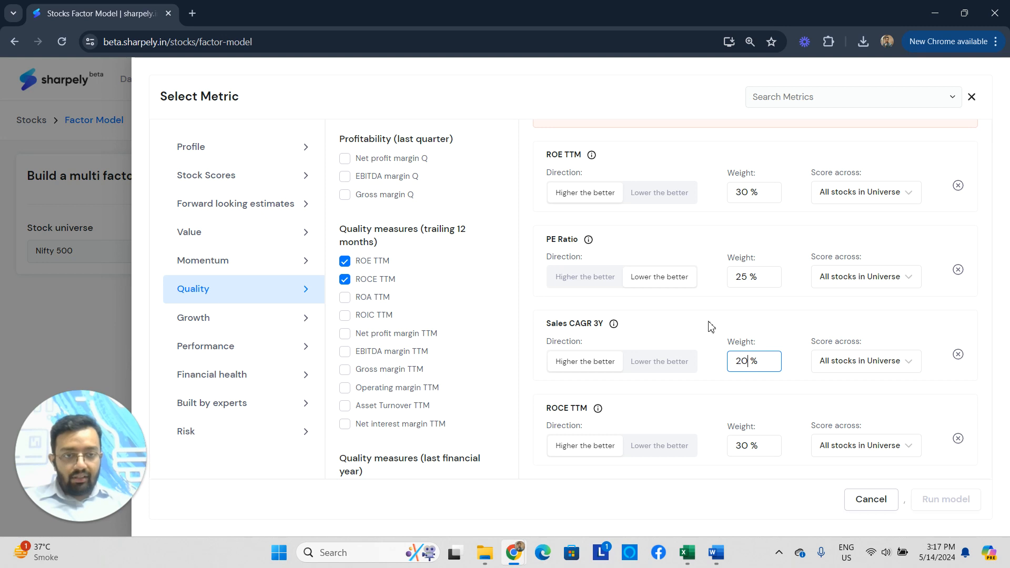
left_click(746, 281)
left_click(751, 283)
key("BackSpace")
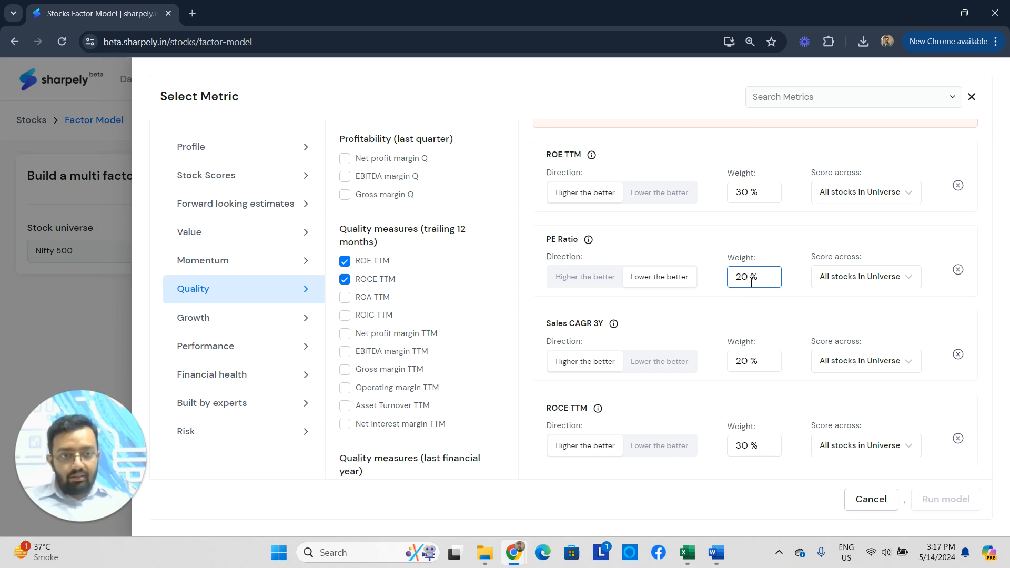
left_click(756, 316)
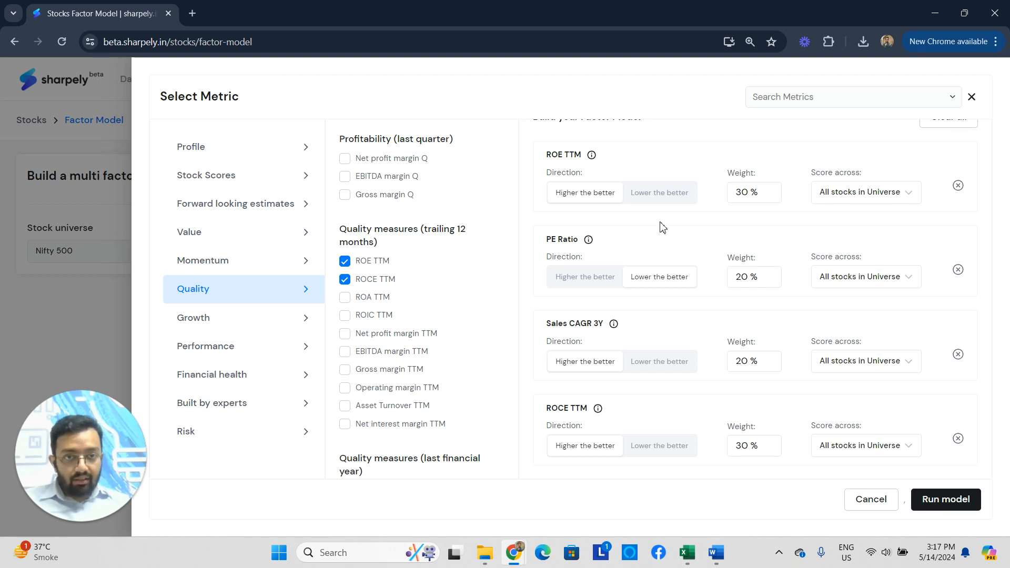
Step: Try scoring ROE TTM across all stocks in its sector and switch it back to all stocks in the universe
scroll(662, 227, "up", 1)
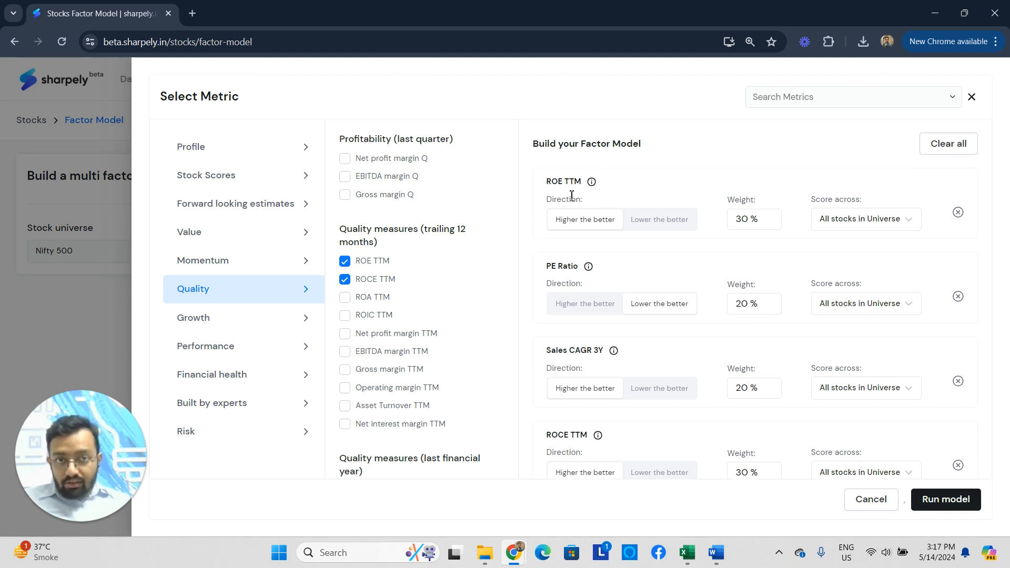
left_click(873, 219)
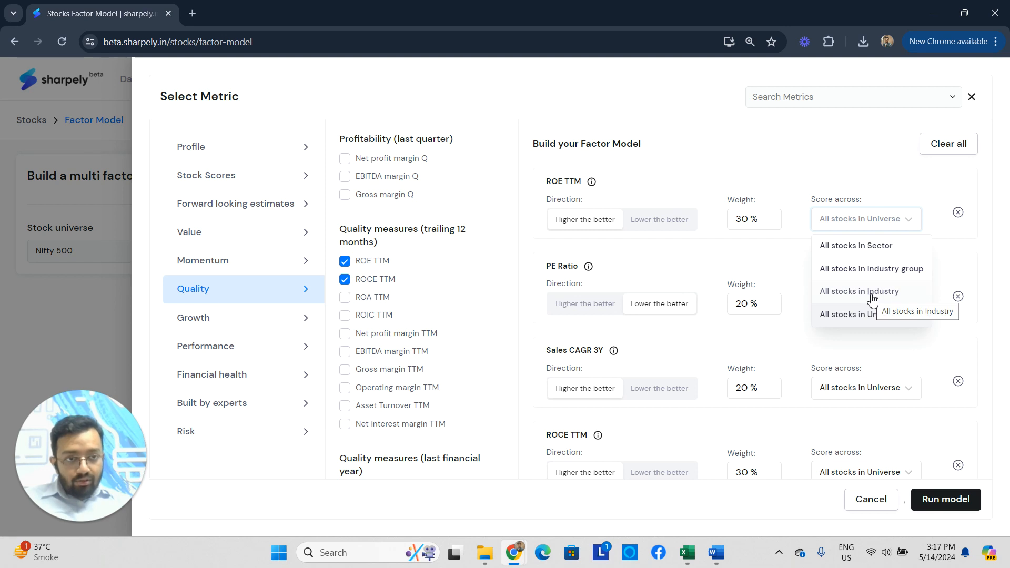
left_click(865, 246)
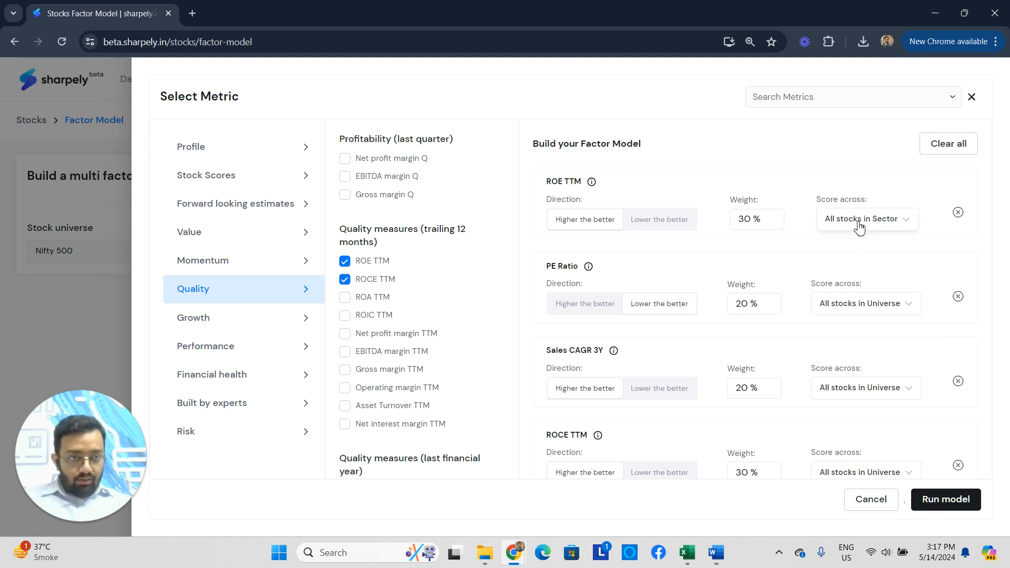
left_click(859, 223)
left_click(867, 316)
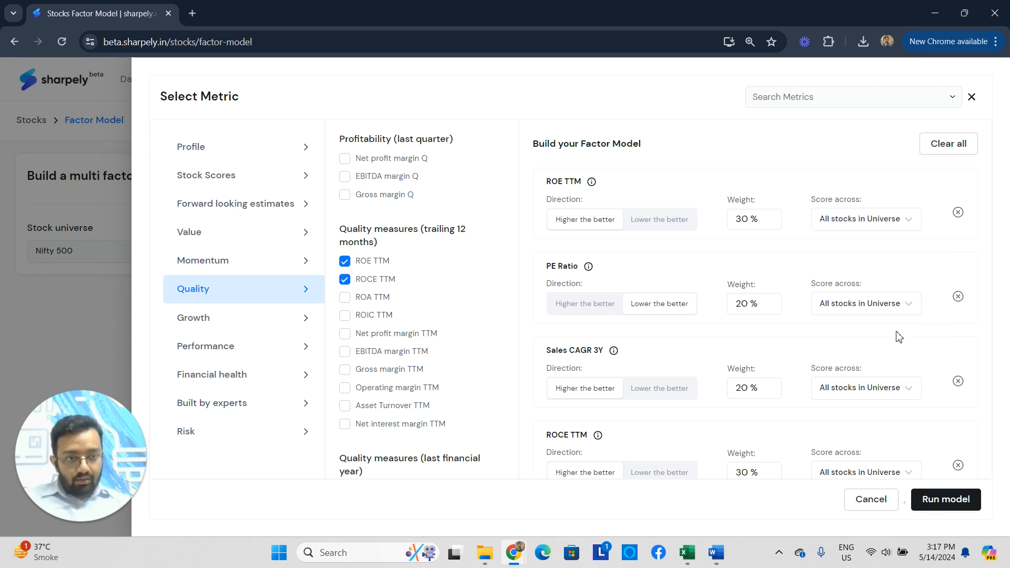
scroll(836, 376, "down", 1)
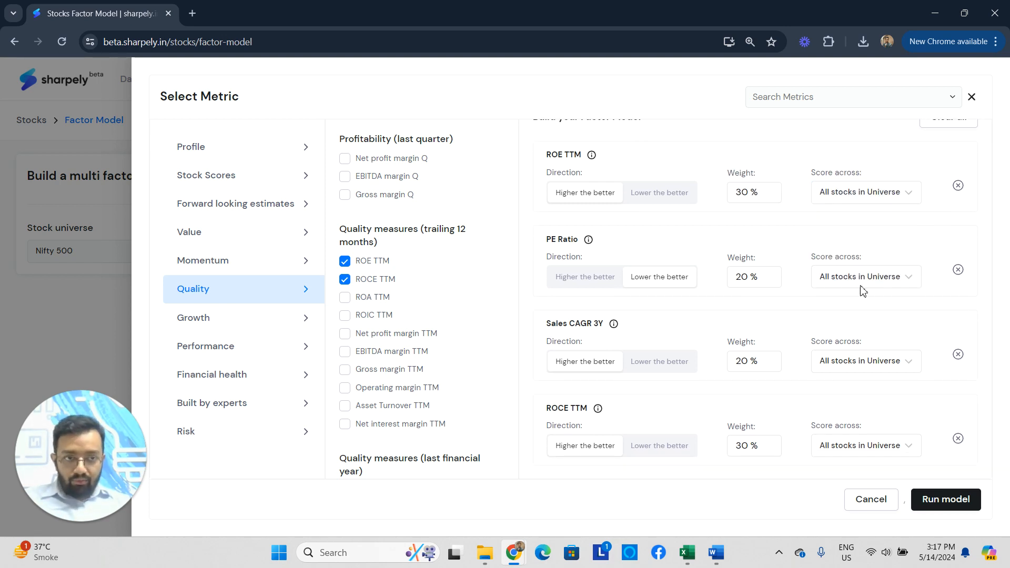
scroll(762, 335, "up", 1)
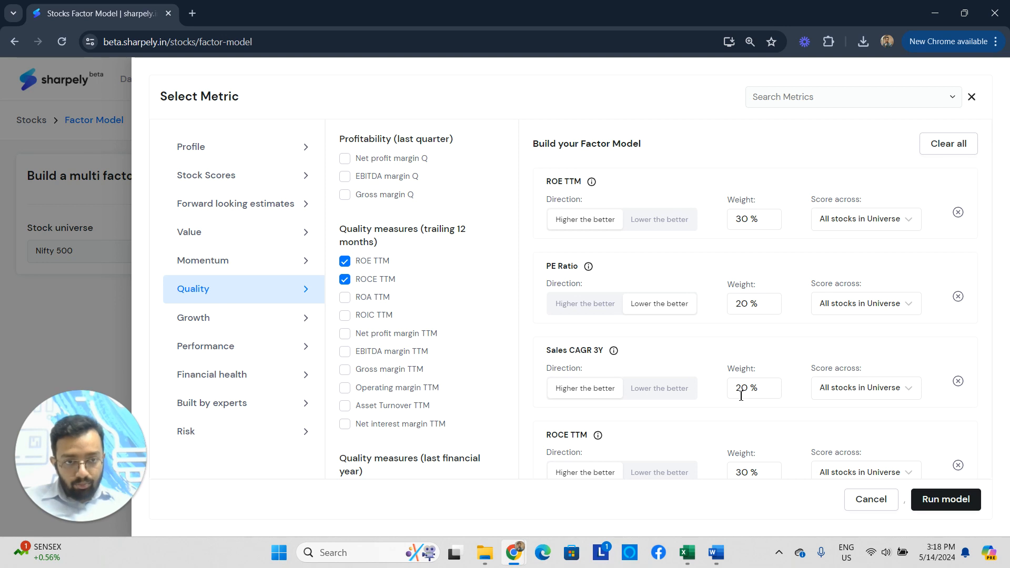
Step: Check the settings of the four factors and run the factor model
scroll(764, 447, "down", 1)
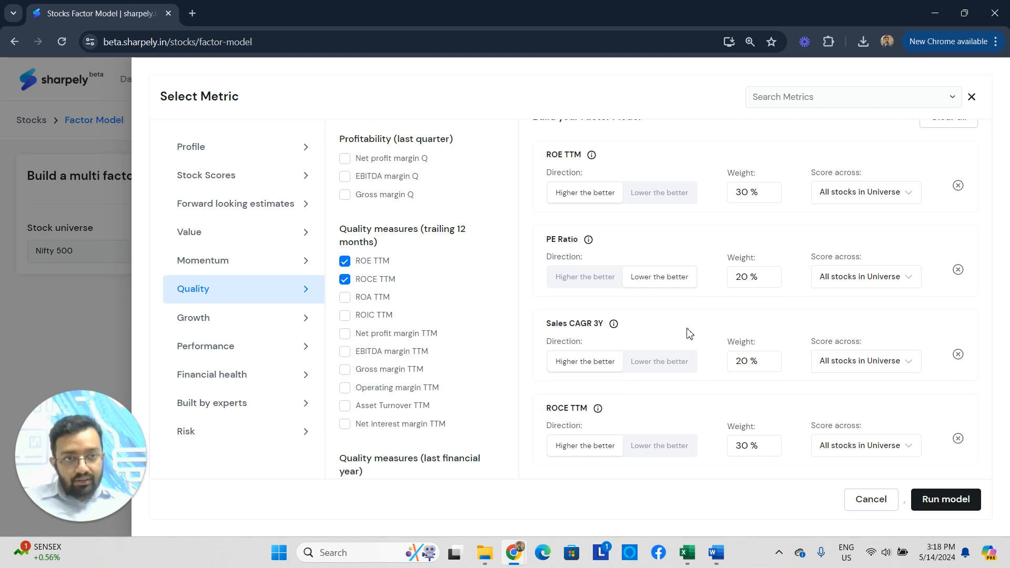
scroll(699, 340, "up", 1)
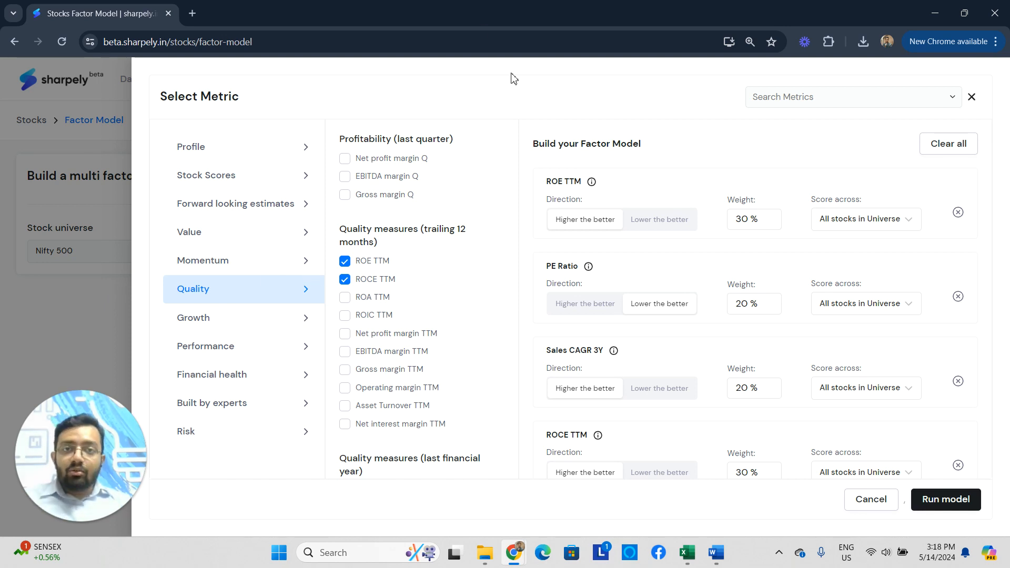
left_click(937, 501)
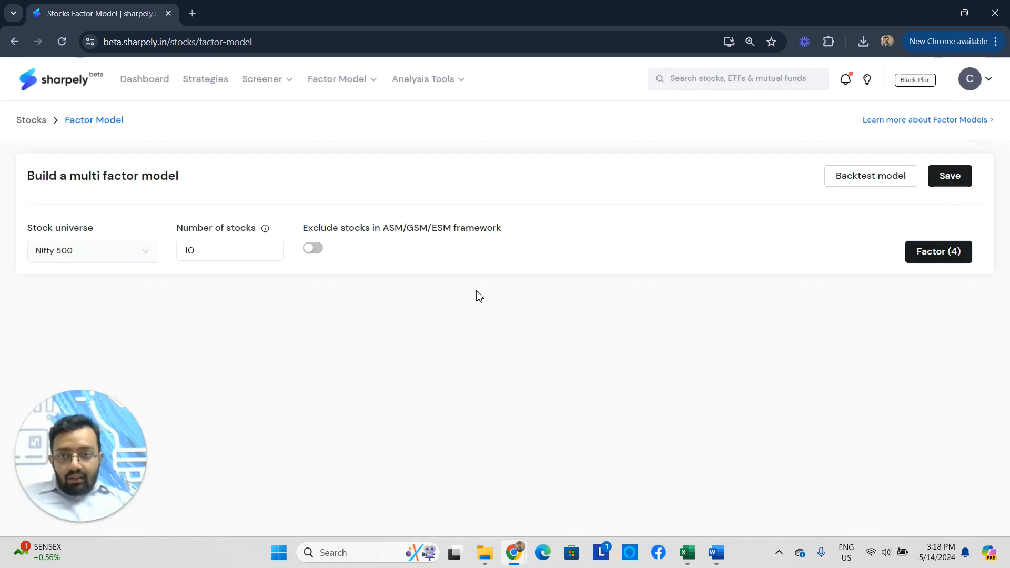
Step: Examine the ranked stocks with their aggregated scores and their individual ROE, PE, sales growth and ROCE scores
scroll(526, 263, "down", 2)
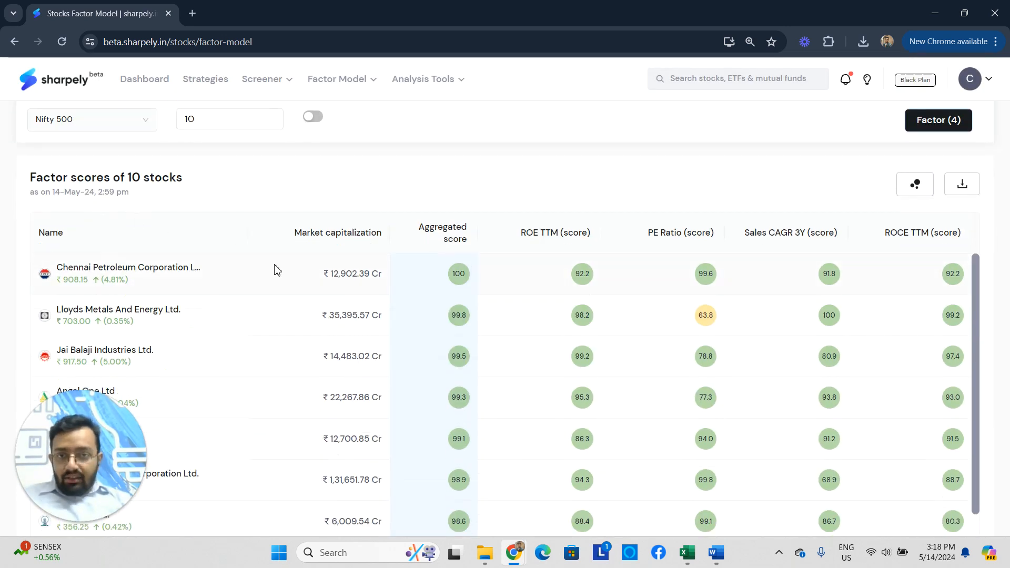
scroll(279, 263, "down", 2)
scroll(406, 327, "down", 1)
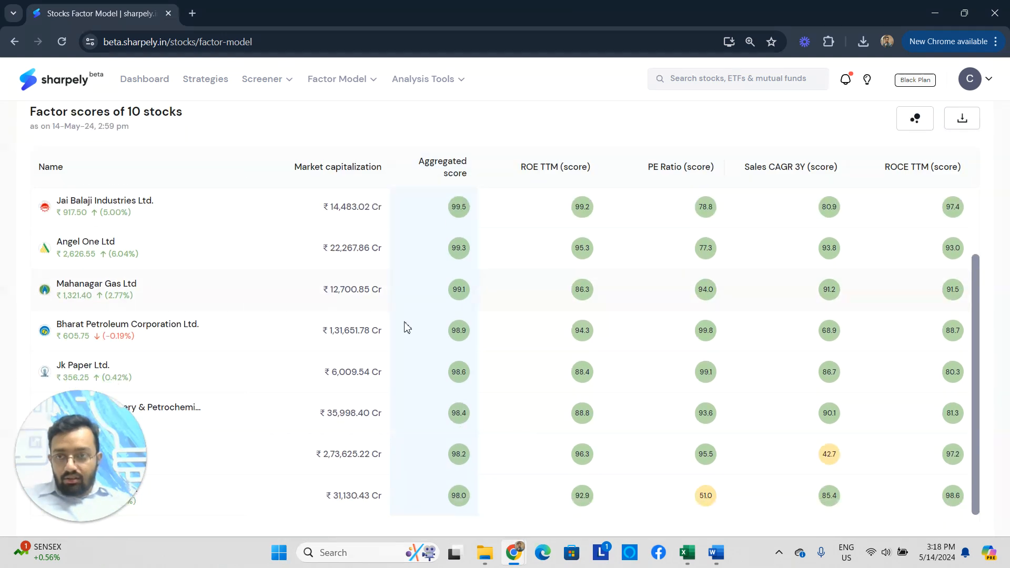
scroll(409, 325, "up", 2)
scroll(894, 173, "up", 1)
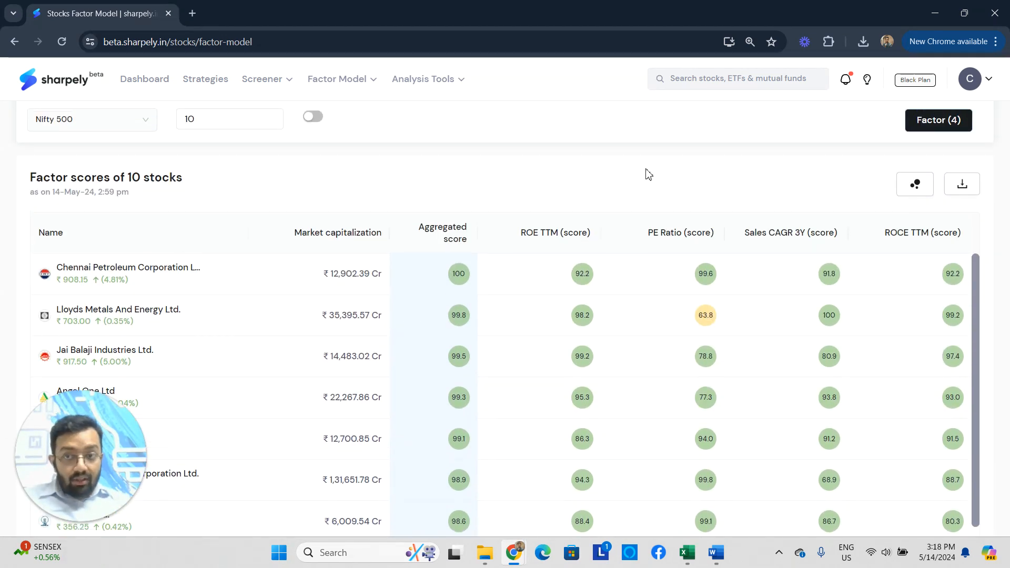
scroll(466, 180, "down", 1)
scroll(446, 289, "down", 1)
scroll(446, 290, "up", 1)
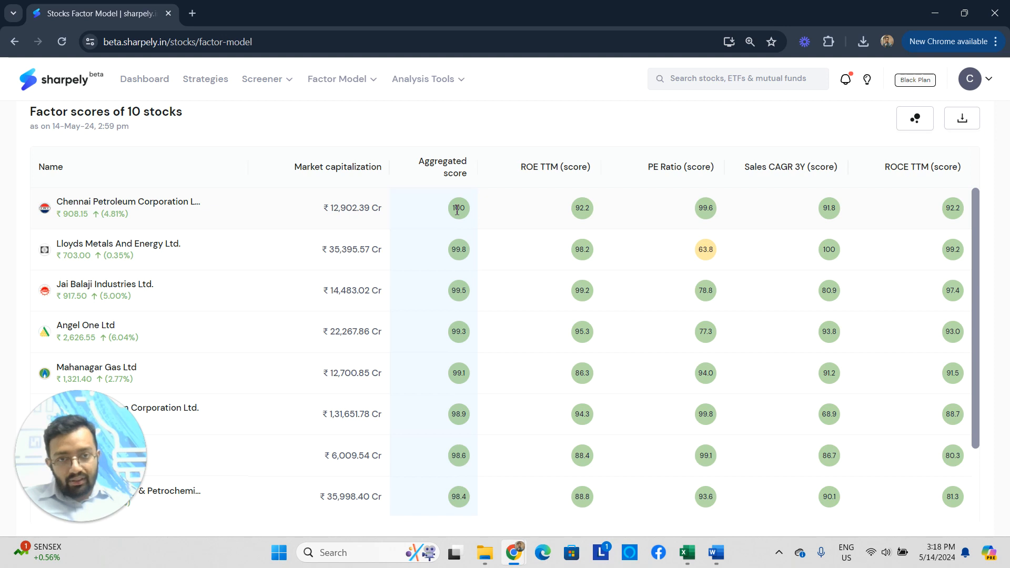
left_click_drag(456, 212, 470, 211)
scroll(158, 242, "down", 2)
scroll(140, 295, "up", 2)
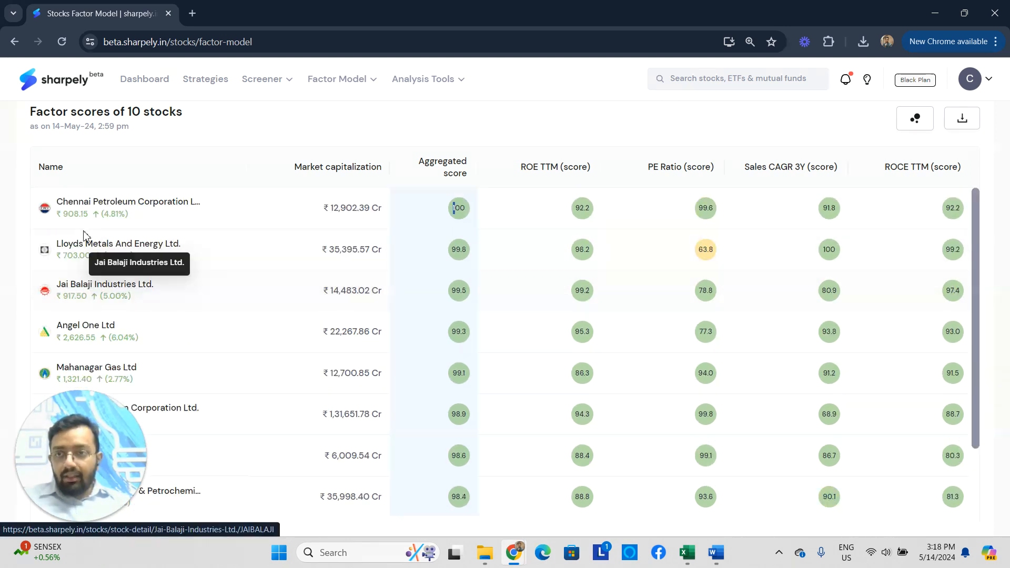
scroll(203, 320, "down", 2)
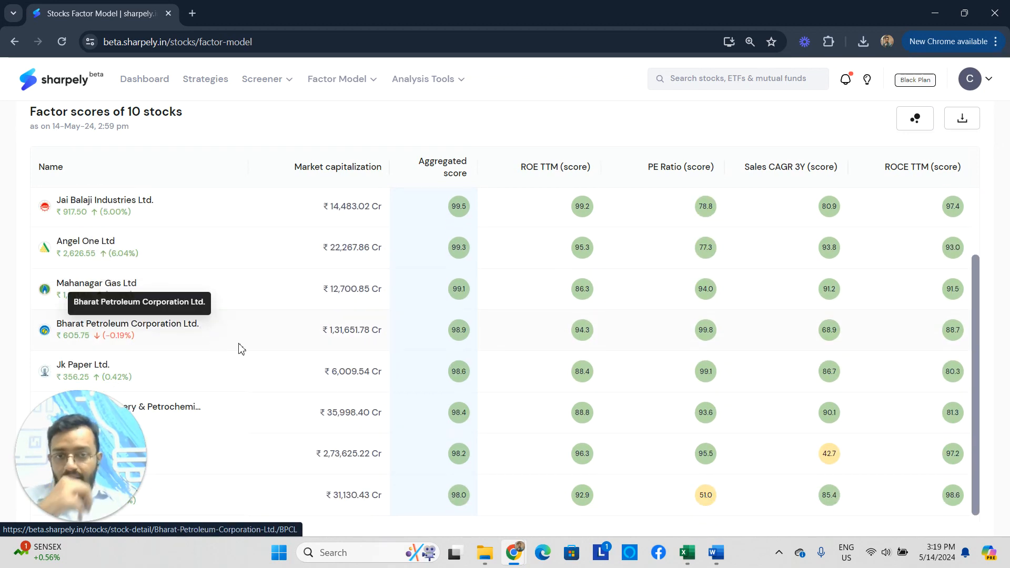
scroll(480, 292, "up", 4)
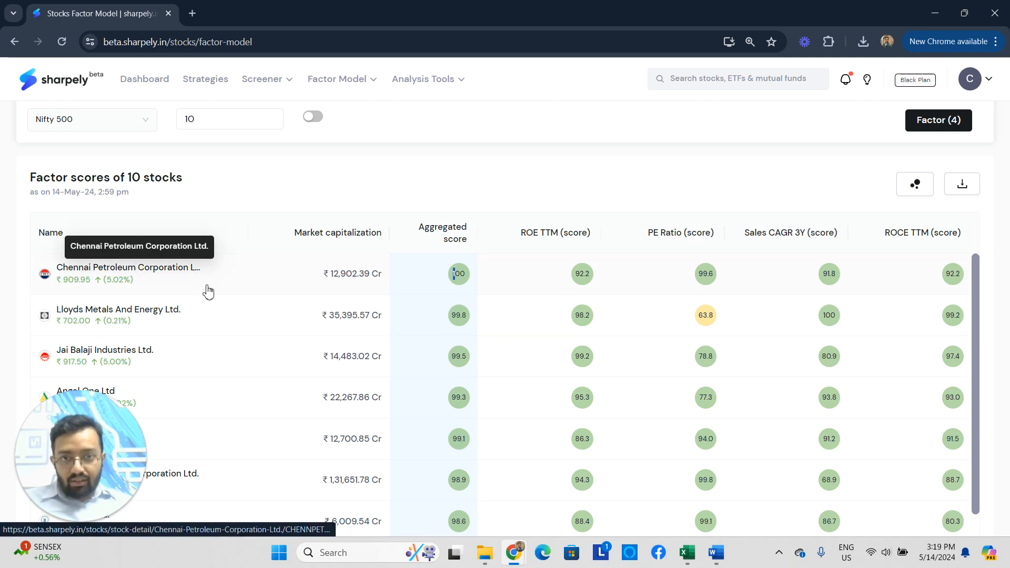
scroll(704, 278, "down", 1)
scroll(679, 258, "up", 1)
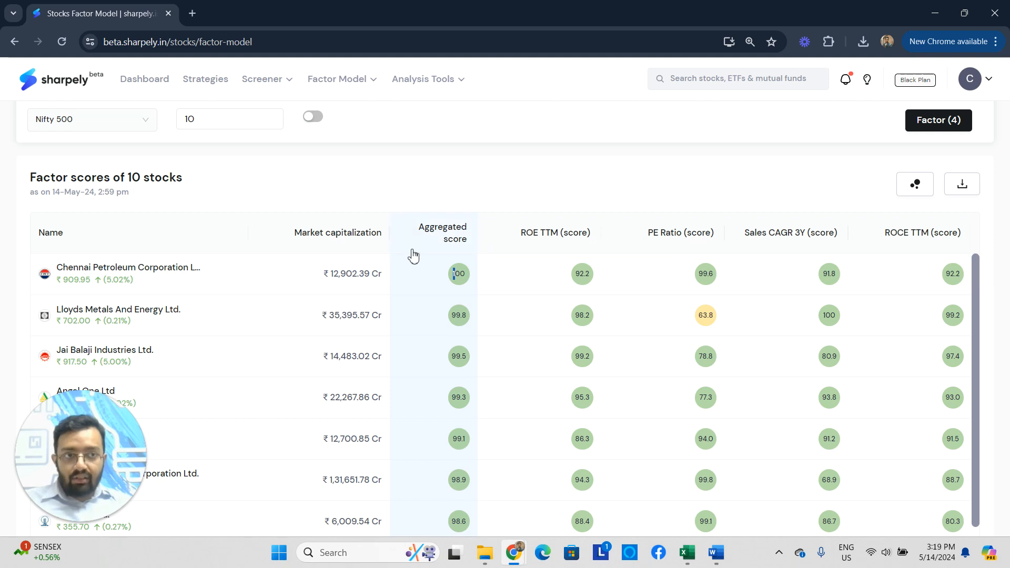
scroll(413, 256, "down", 5)
scroll(488, 277, "up", 5)
Step: Set the number of stocks in the model to 15 and view the updated factor scores
left_click(199, 122)
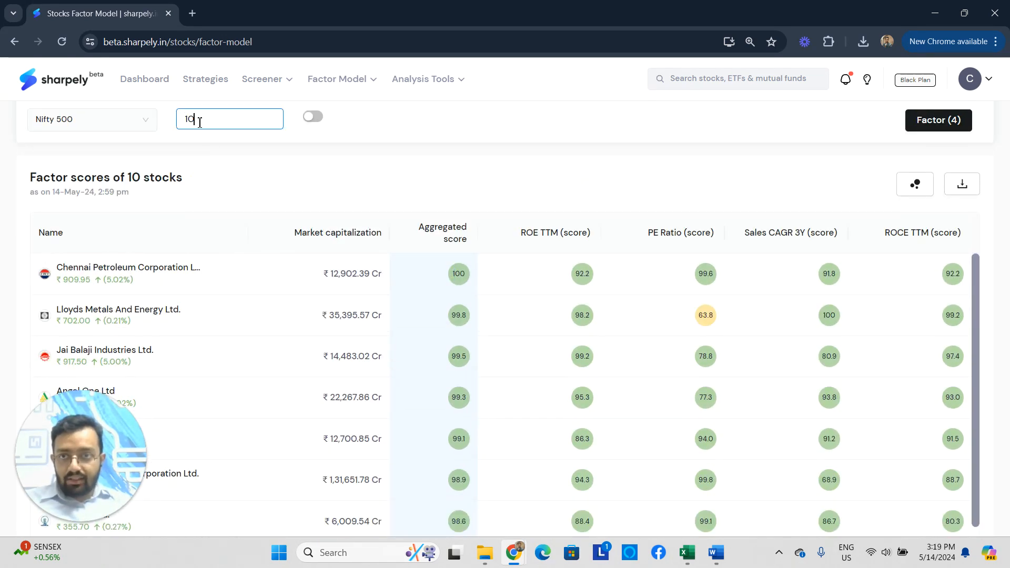
key("BackSpace")
type("5")
left_click(265, 188)
scroll(297, 183, "up", 2)
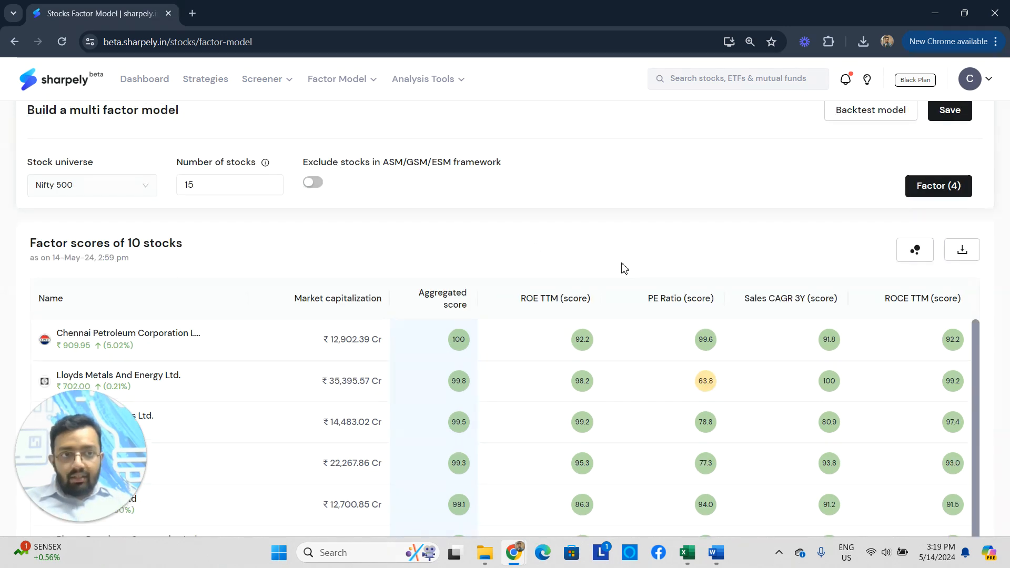
left_click(939, 190)
left_click(23, 233)
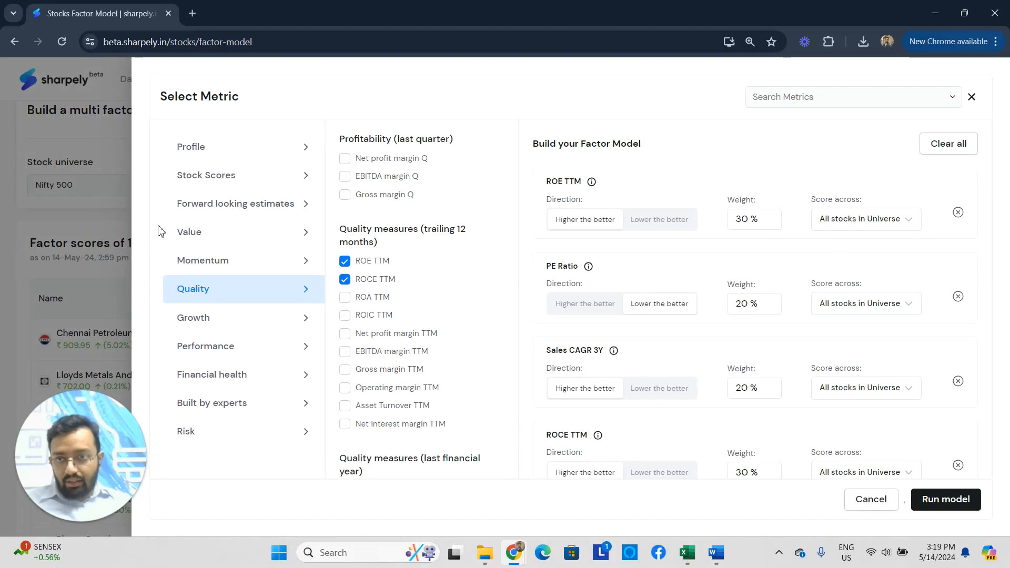
scroll(496, 301, "down", 7)
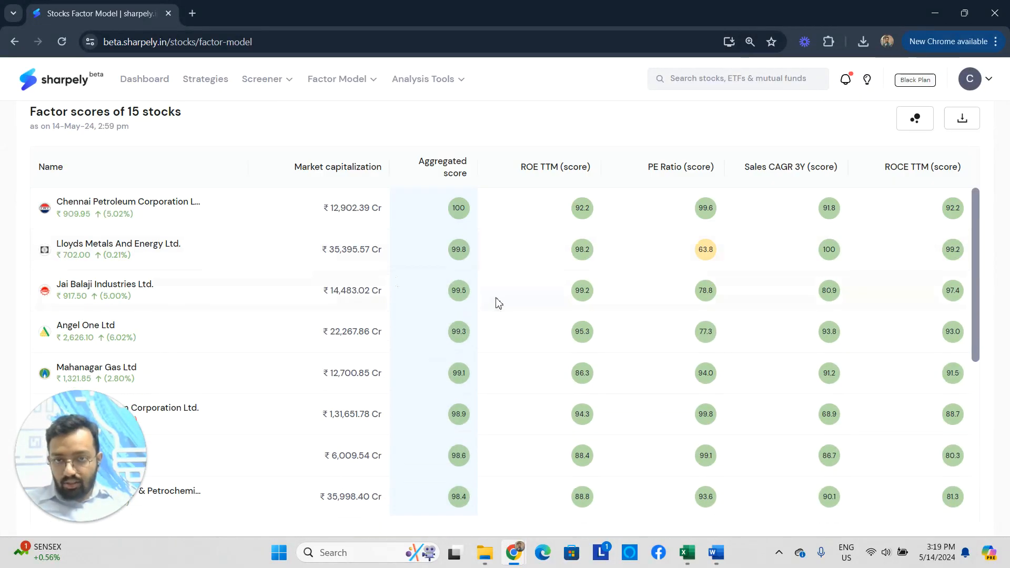
Step: Set the number of stocks in the model to 20 and look through the extended score list
scroll(106, 149, "up", 5)
left_click(208, 187)
key("BackSpace")
key("BackSpace")
type("20")
left_click(309, 229)
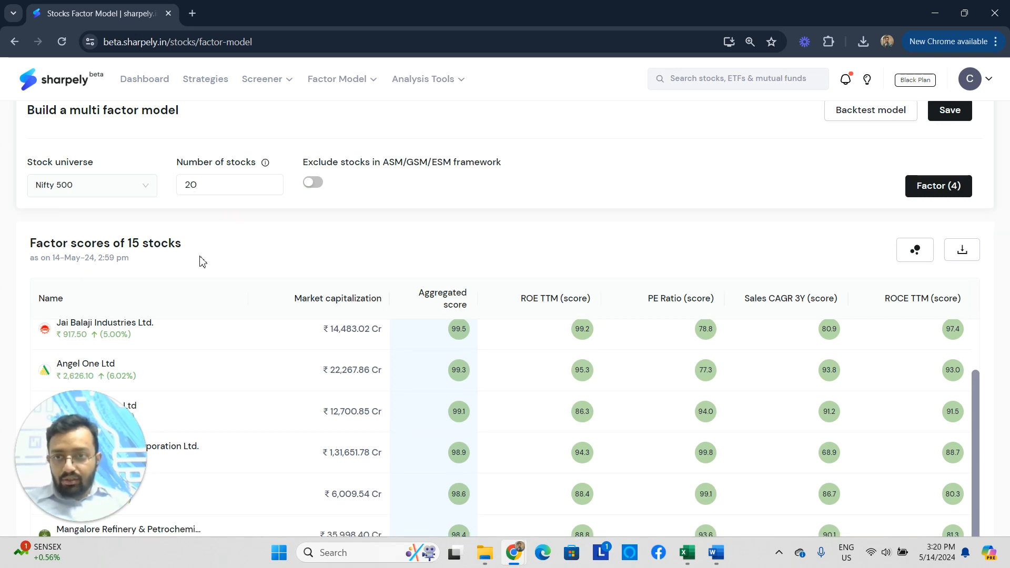
scroll(561, 227, "down", 5)
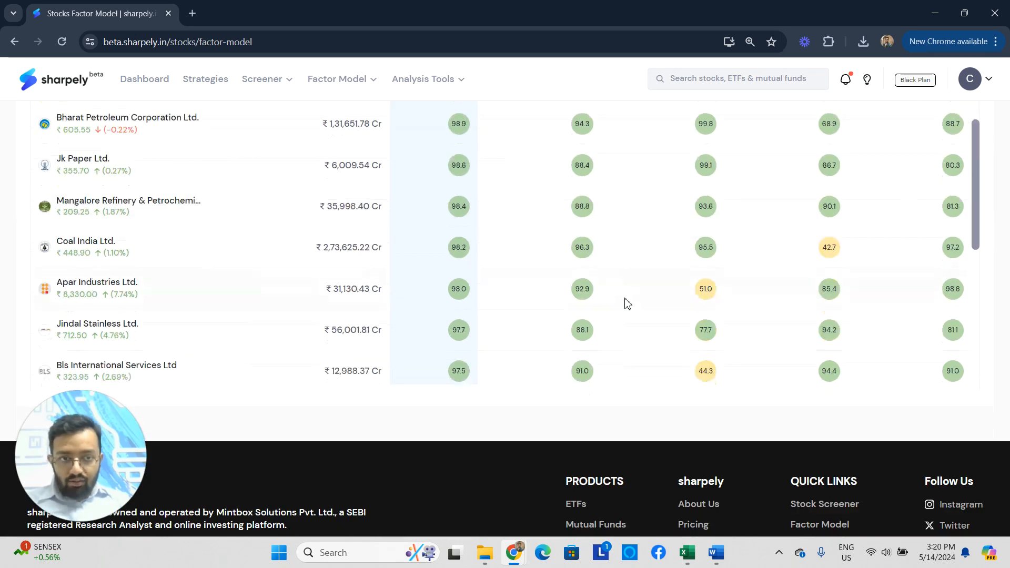
scroll(631, 300, "up", 10)
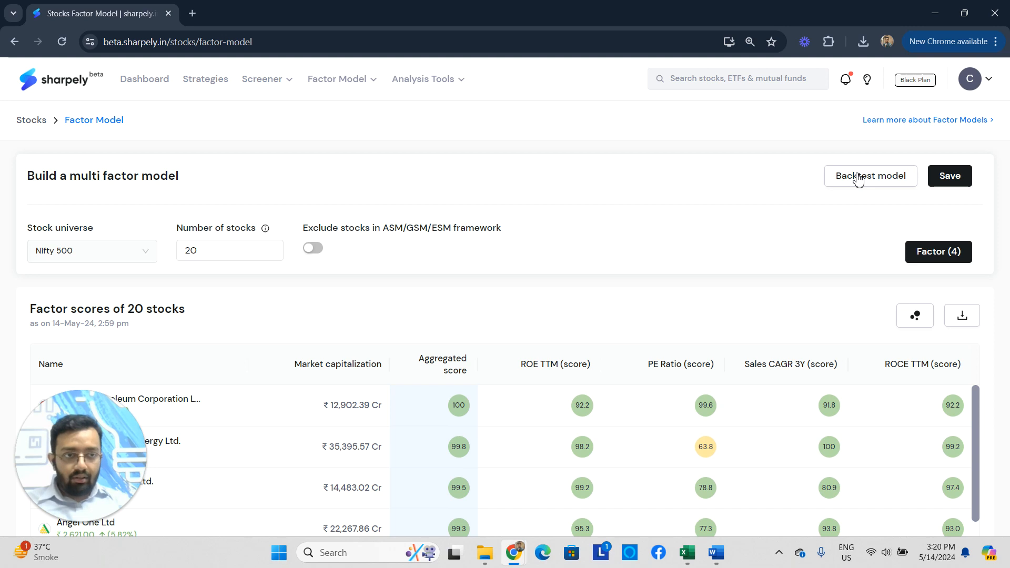
Step: Backtest the factor model and look over the portfolio performance and trade summary
left_click(882, 185)
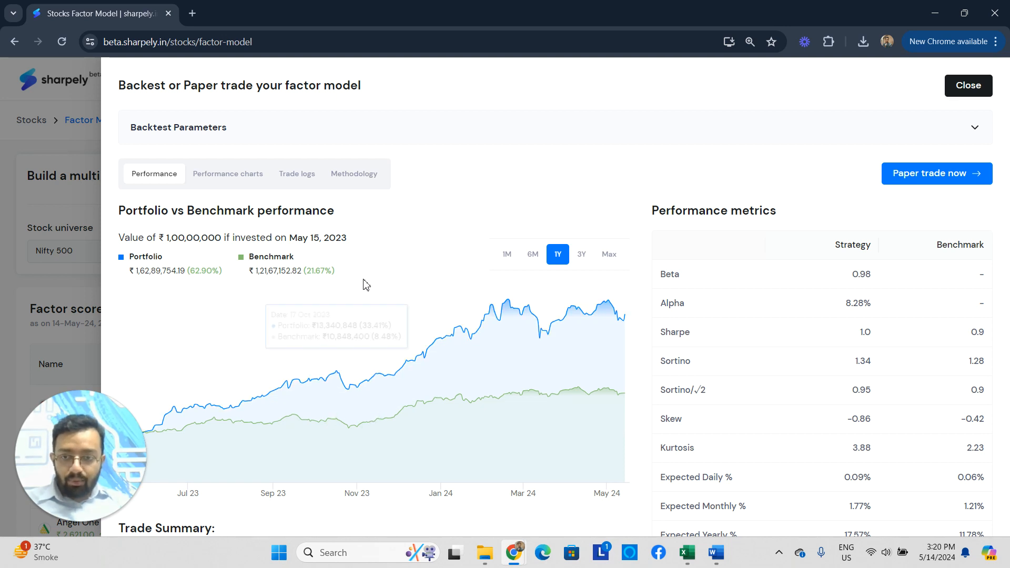
scroll(623, 272, "down", 5)
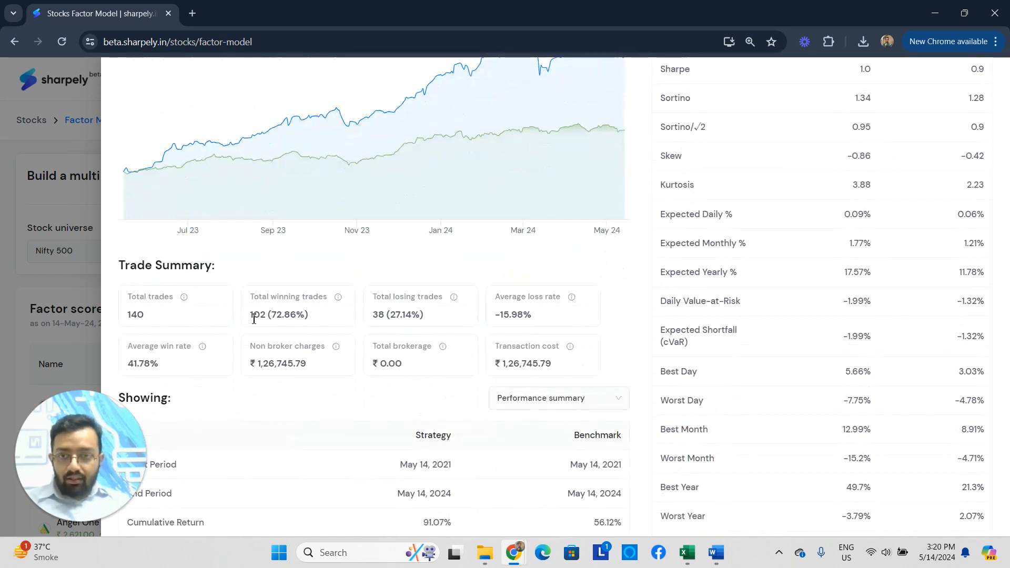
scroll(225, 321, "up", 5)
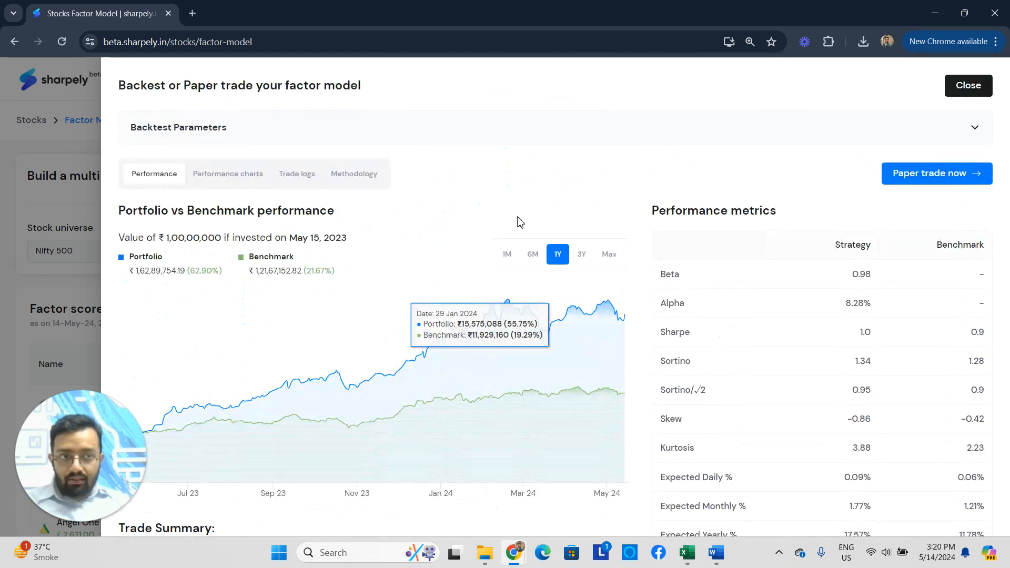
scroll(465, 233, "down", 5)
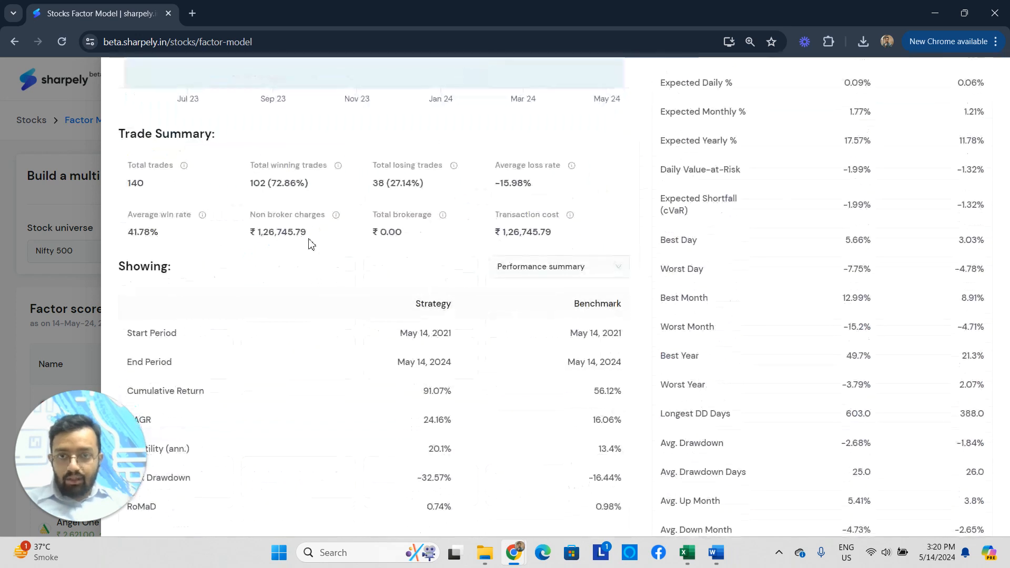
scroll(308, 241, "up", 5)
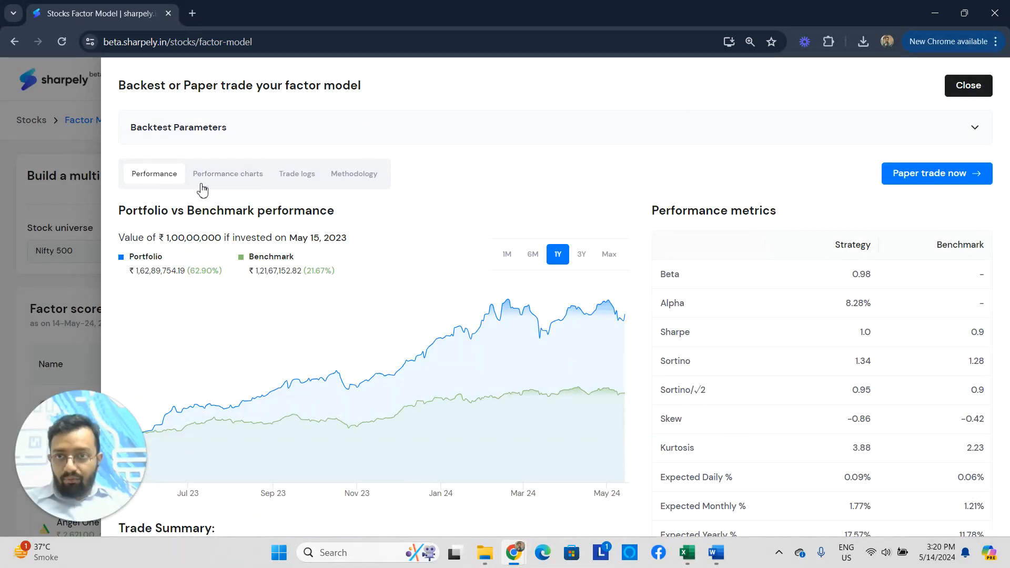
Step: View the backtest's performance charts, trade logs and methodology, and return to the performance overview
left_click(249, 189)
left_click(304, 186)
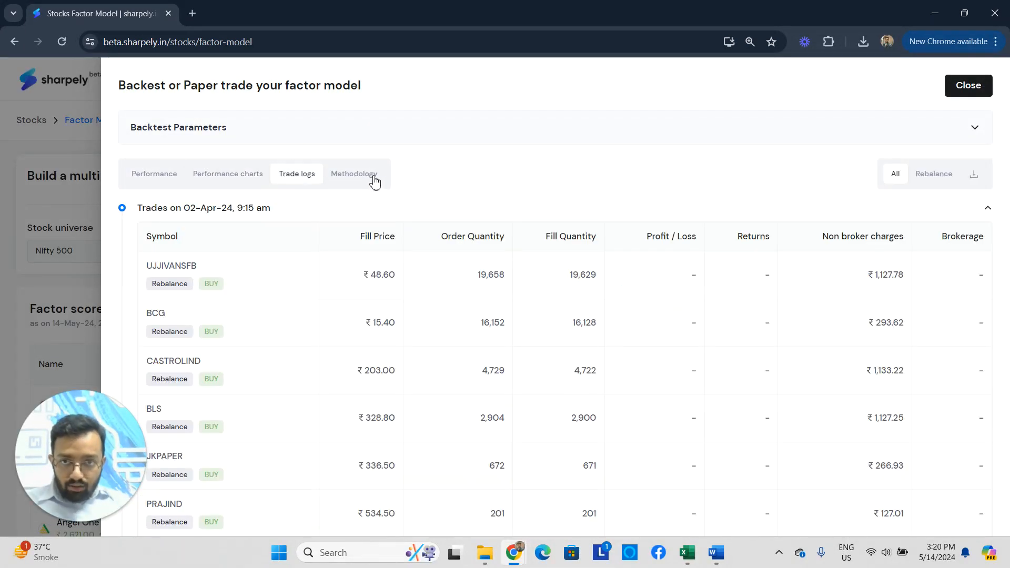
left_click(374, 180)
left_click(165, 173)
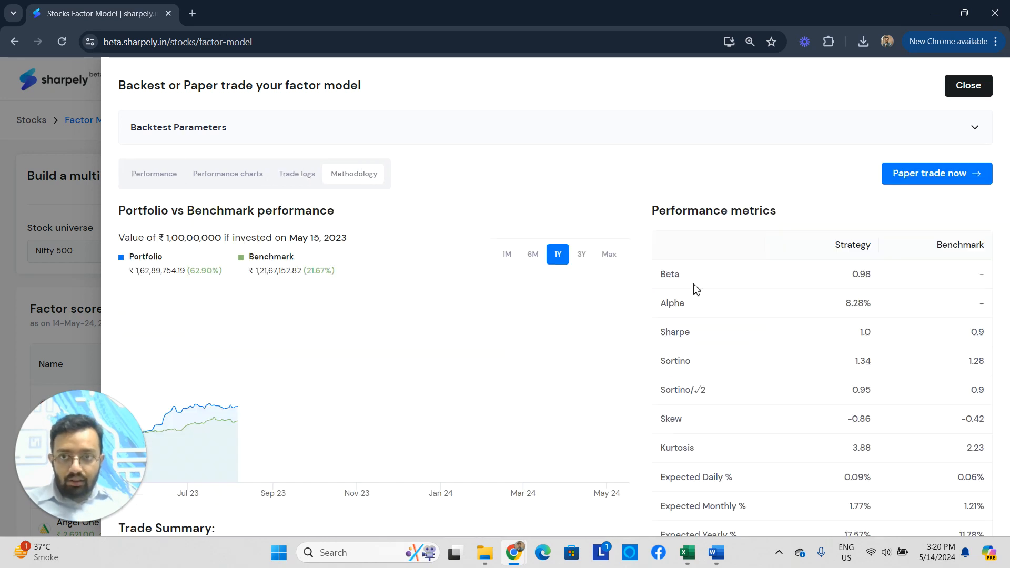
Step: Examine the strategy's performance metrics, trade summary, CAGR and drawdown in comparison with the benchmark
scroll(684, 295, "down", 6)
scroll(731, 315, "down", 4)
scroll(750, 252, "up", 11)
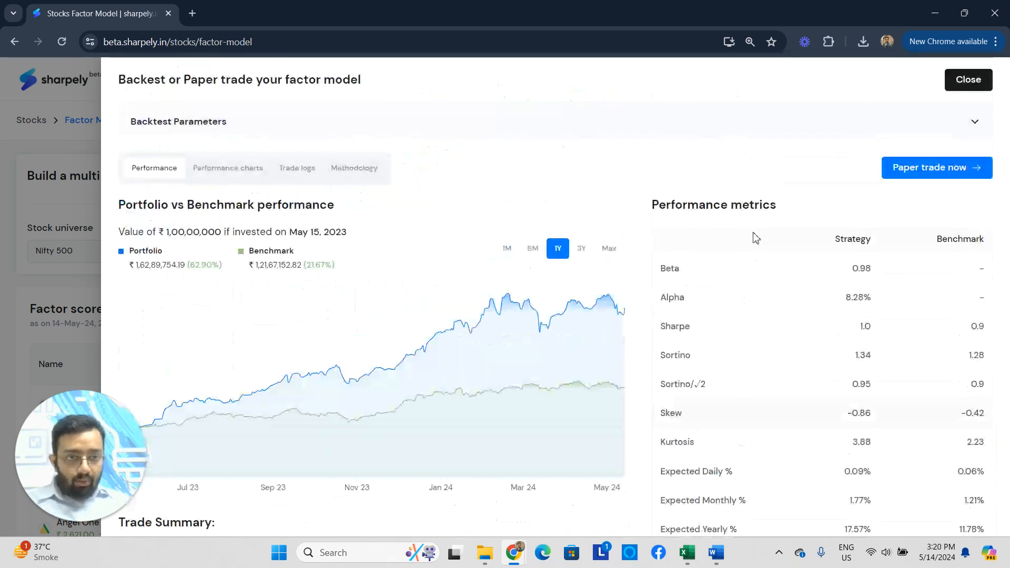
scroll(389, 334, "down", 8)
scroll(389, 335, "down", 2)
scroll(297, 307, "up", 1)
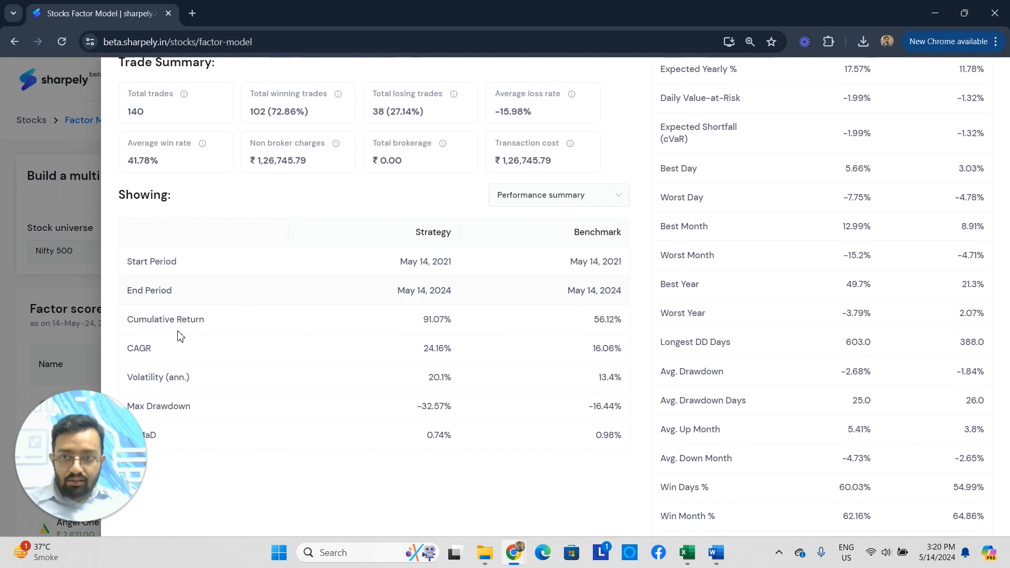
scroll(376, 341, "up", 3)
scroll(361, 250, "up", 1)
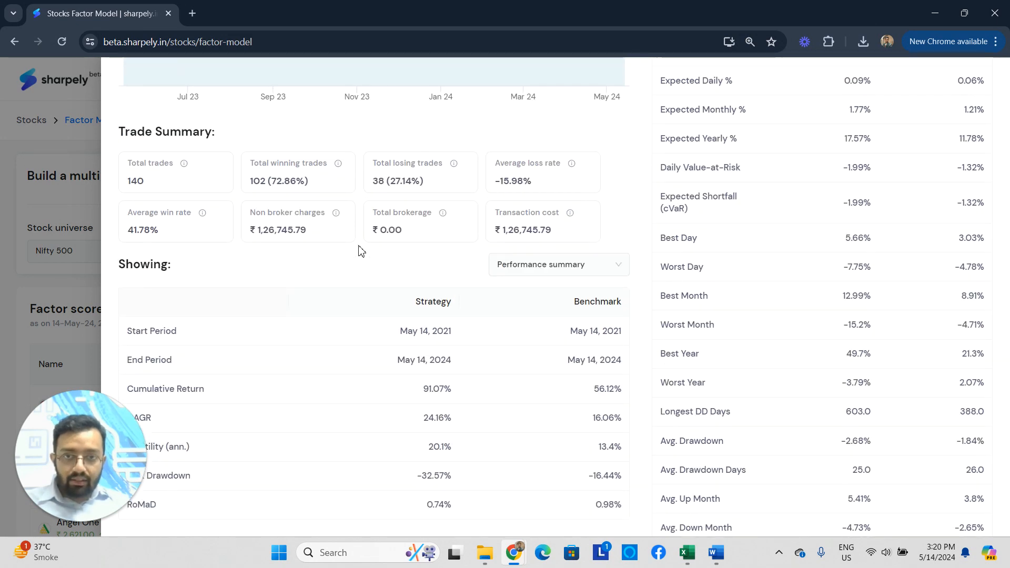
scroll(473, 305, "up", 5)
scroll(466, 379, "down", 4)
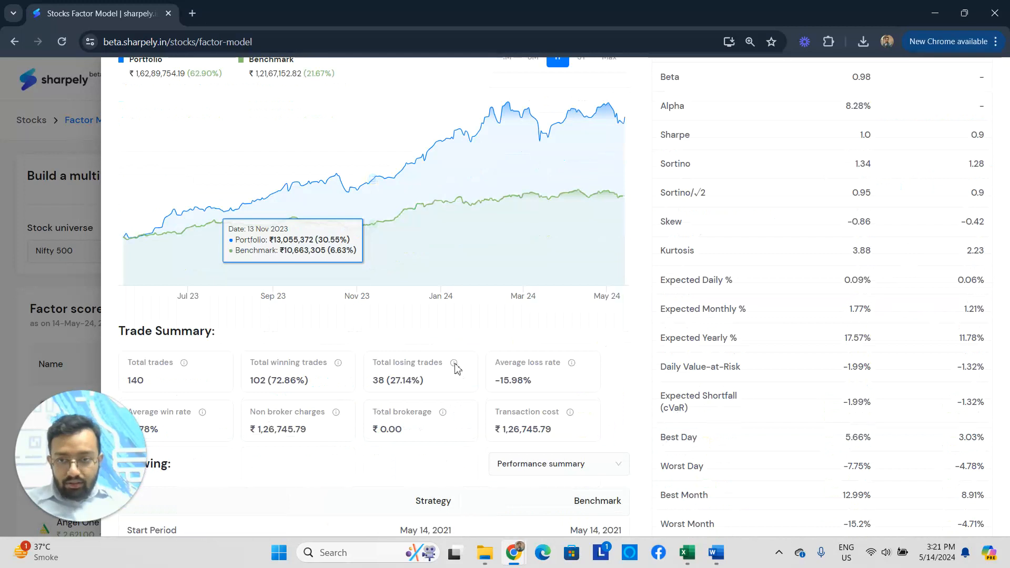
scroll(553, 368, "up", 4)
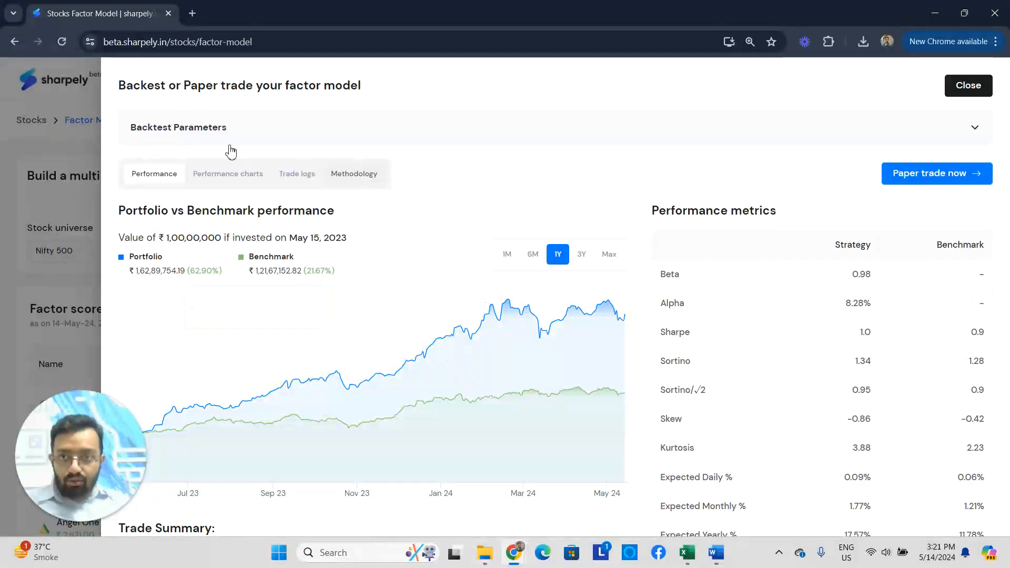
Step: Expand the backtest parameters and set the rebalance frequency to 1 month
left_click(468, 140)
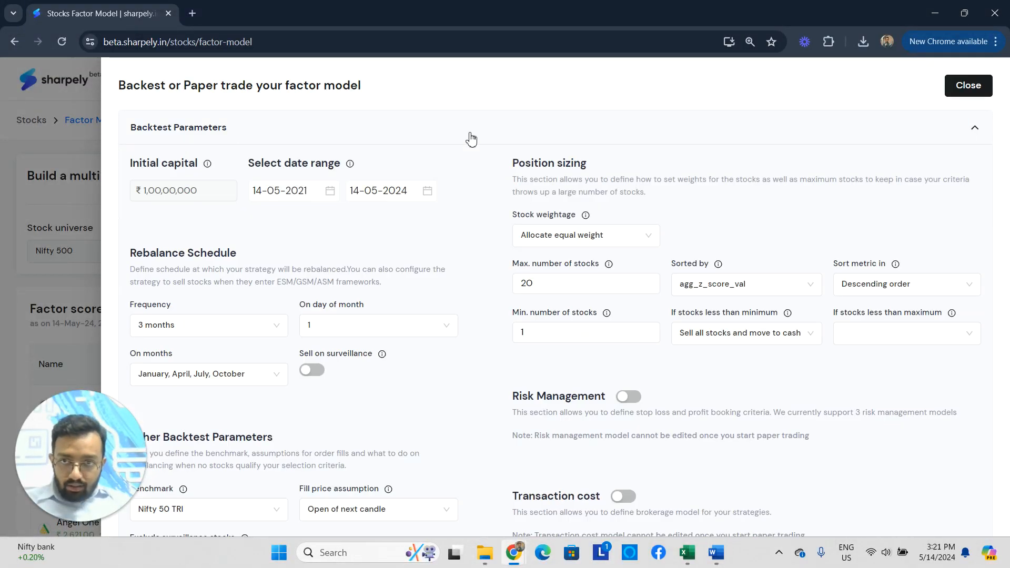
left_click(196, 324)
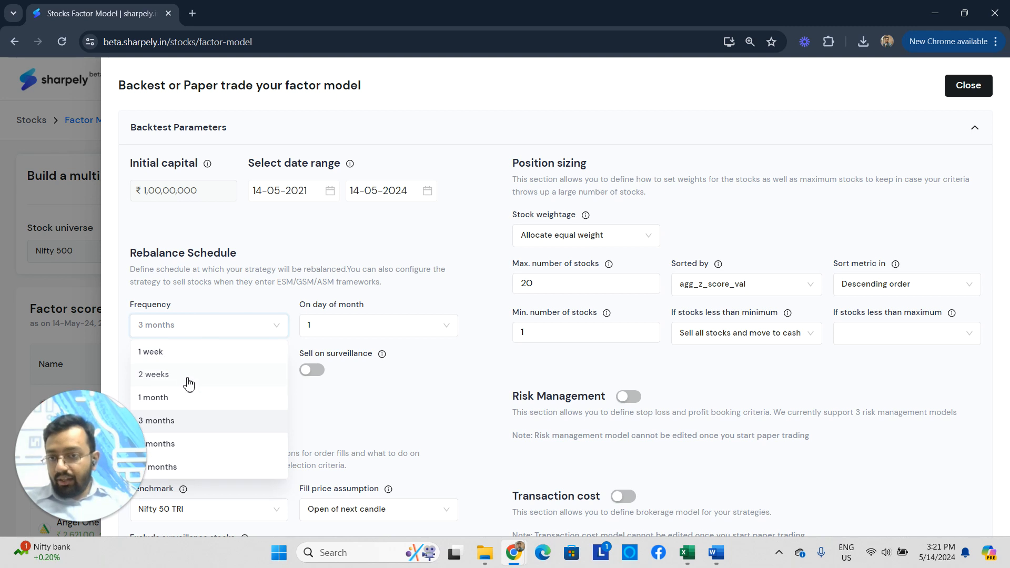
left_click(176, 404)
Step: Set the backtest's benchmark to Nifty 500 TRI
scroll(328, 375, "down", 3)
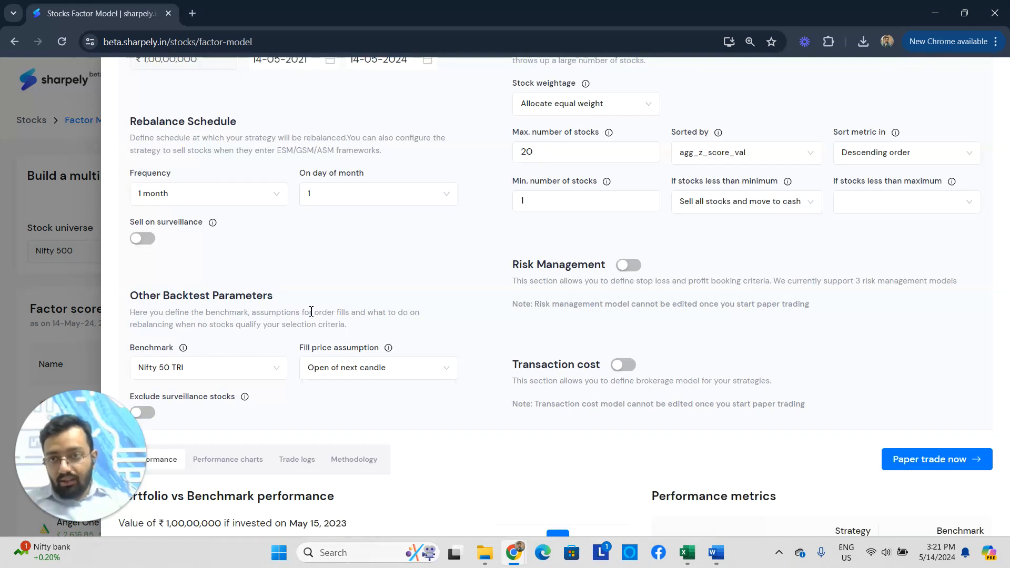
left_click(229, 369)
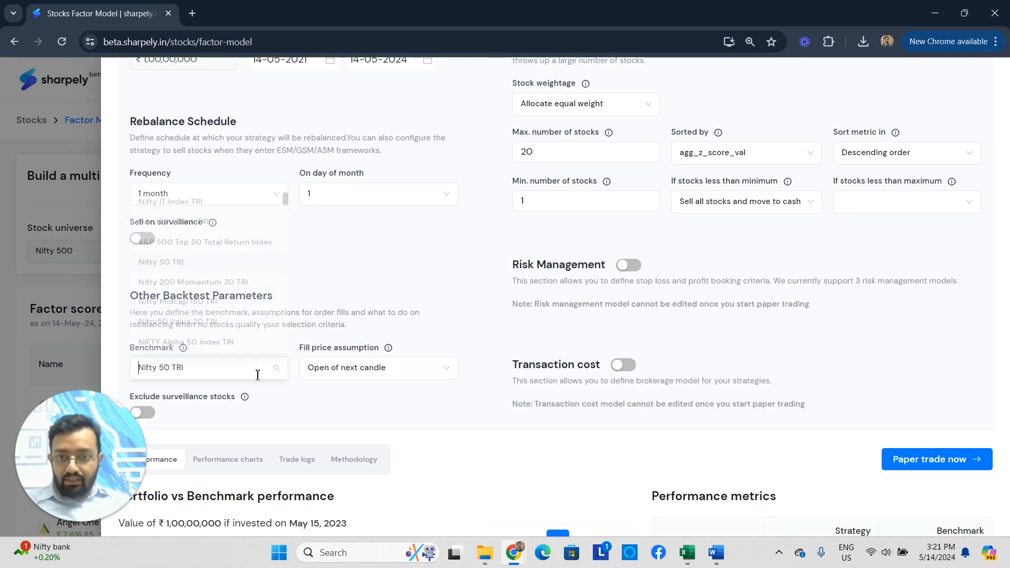
scroll(237, 305, "down", 3)
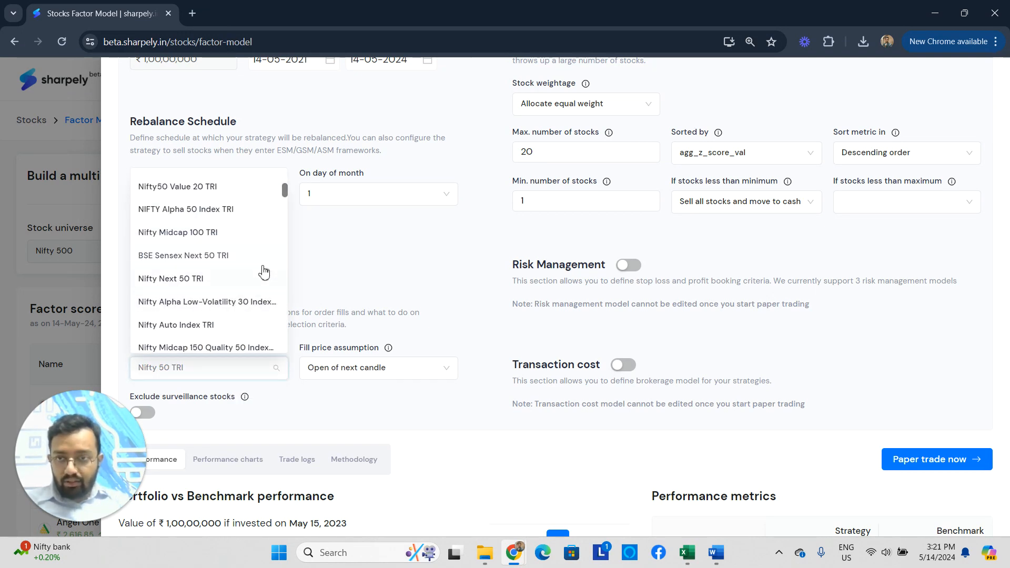
scroll(264, 272, "down", 4)
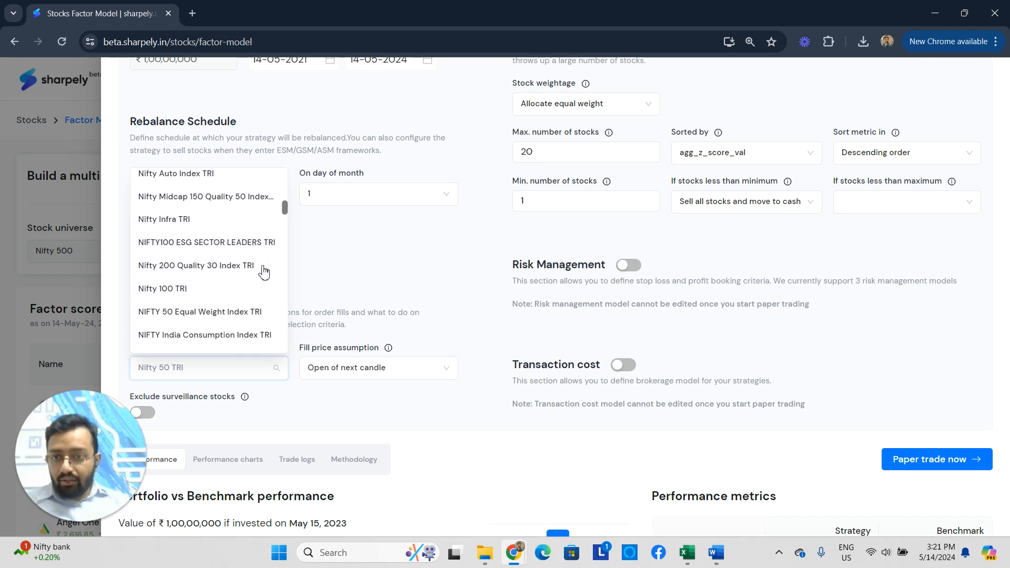
scroll(264, 272, "down", 6)
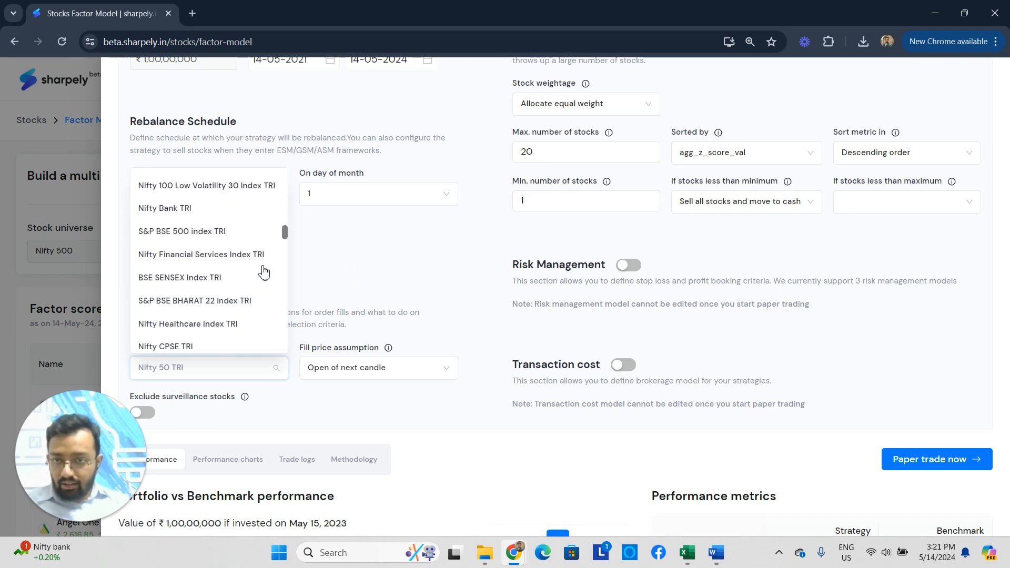
scroll(264, 272, "down", 4)
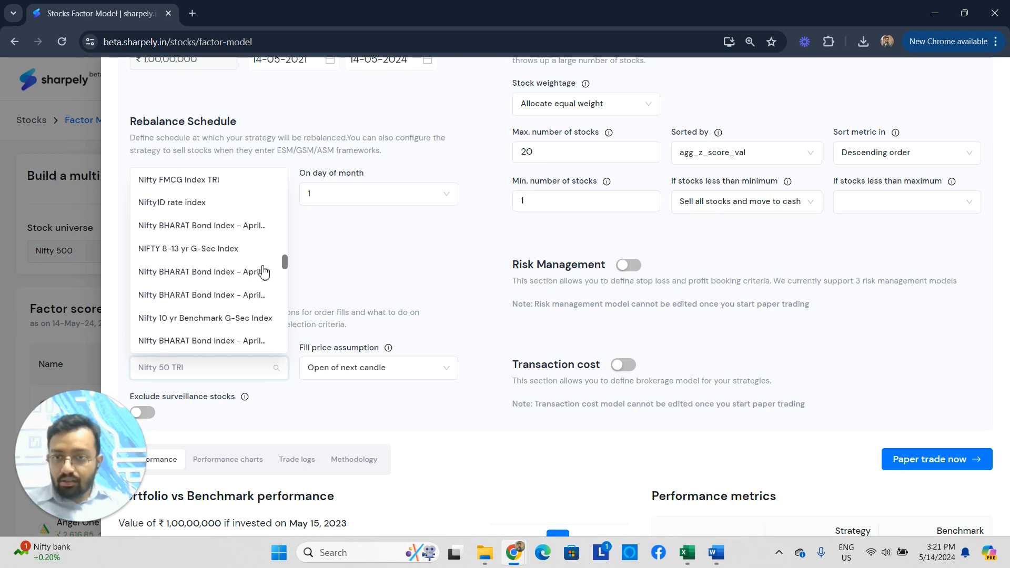
scroll(264, 272, "down", 4)
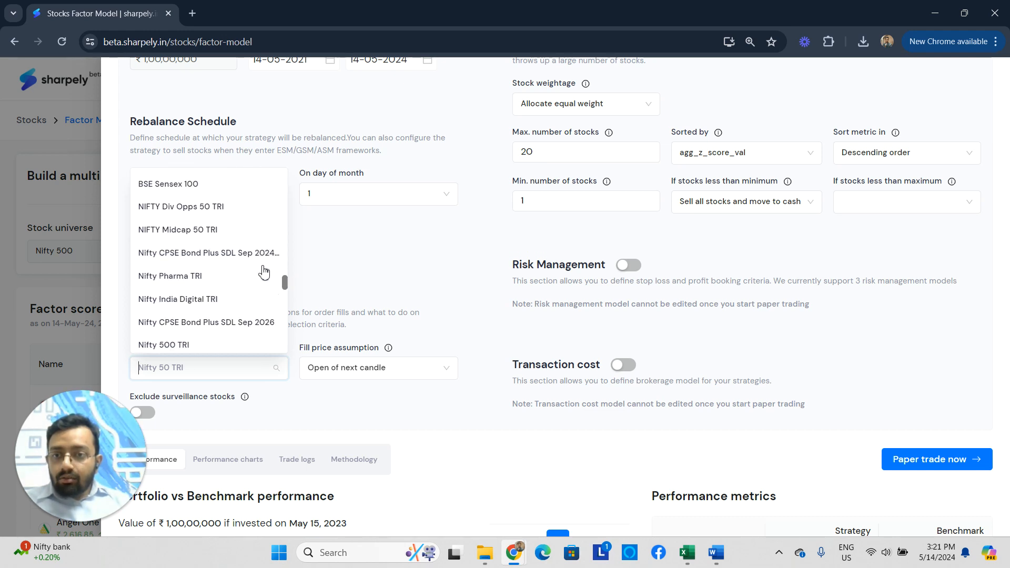
scroll(264, 272, "down", 1)
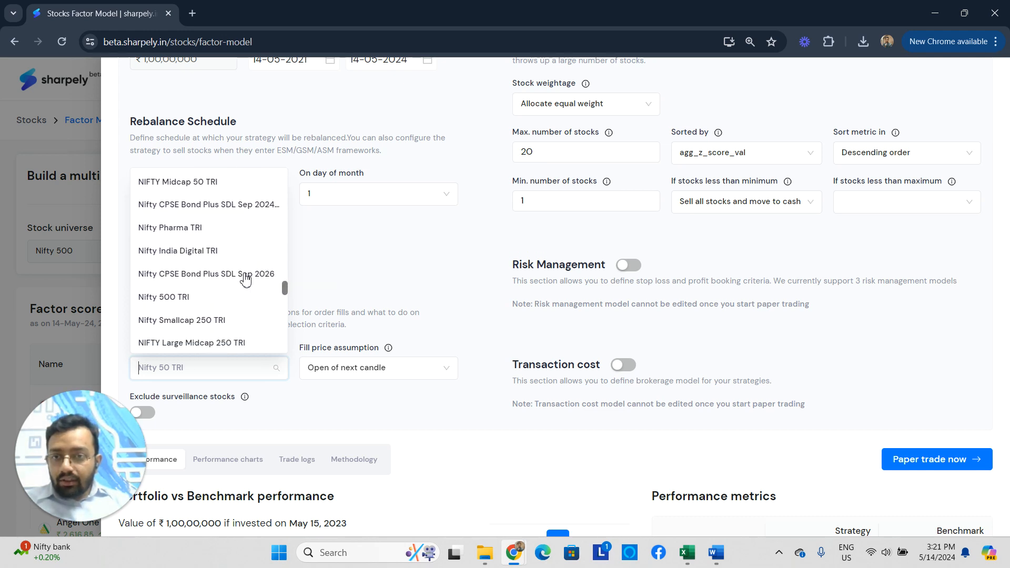
left_click(195, 300)
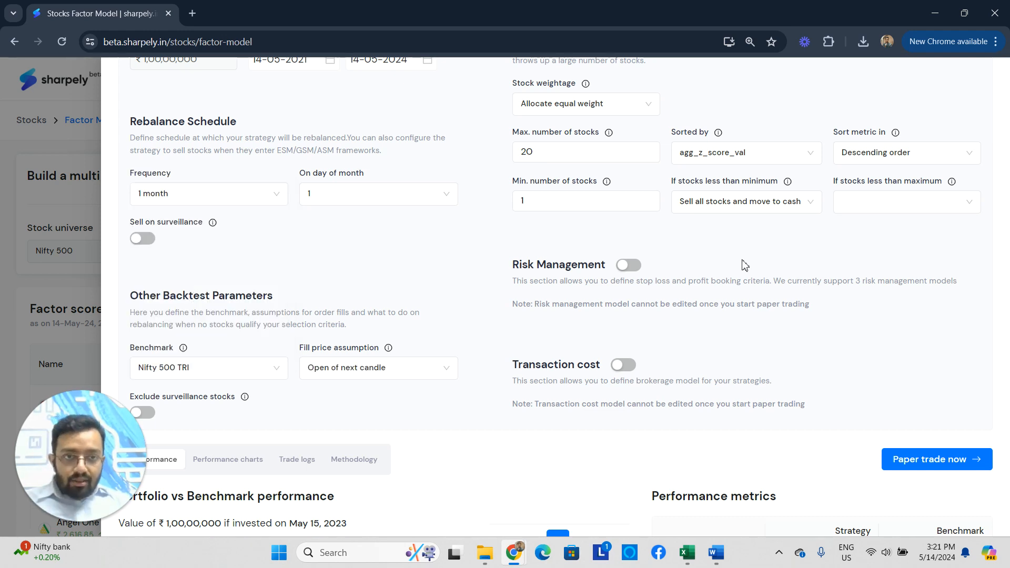
Step: Set the stock weightage to Weight by metric, using Six Month Return as the weighting metric
scroll(677, 248, "up", 3)
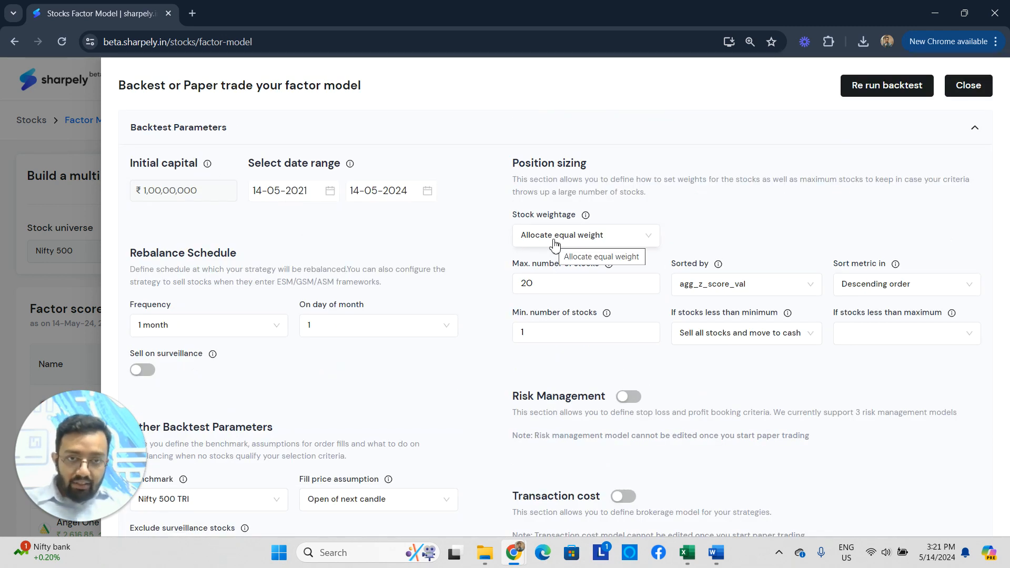
left_click(556, 245)
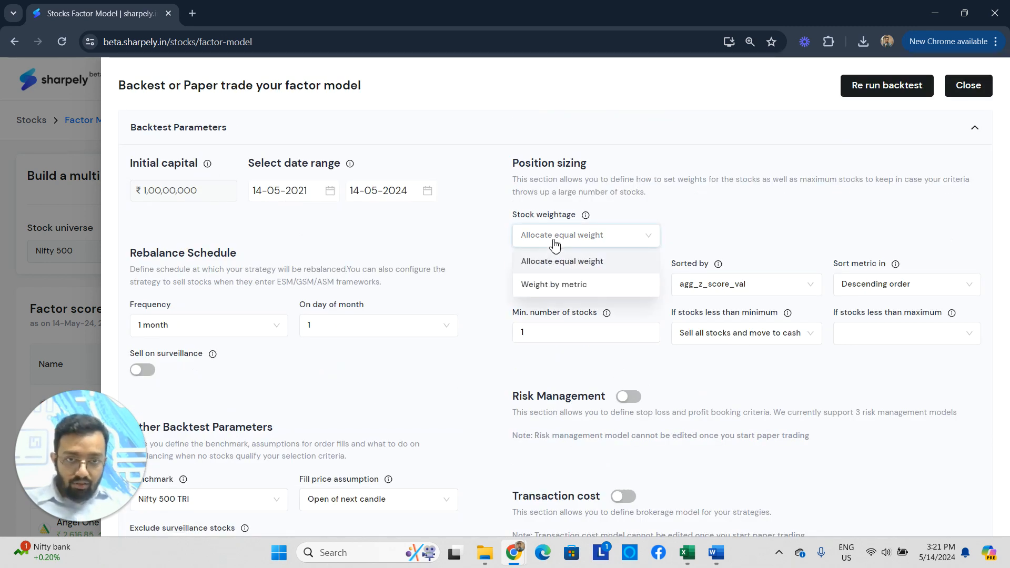
left_click(567, 286)
left_click(745, 240)
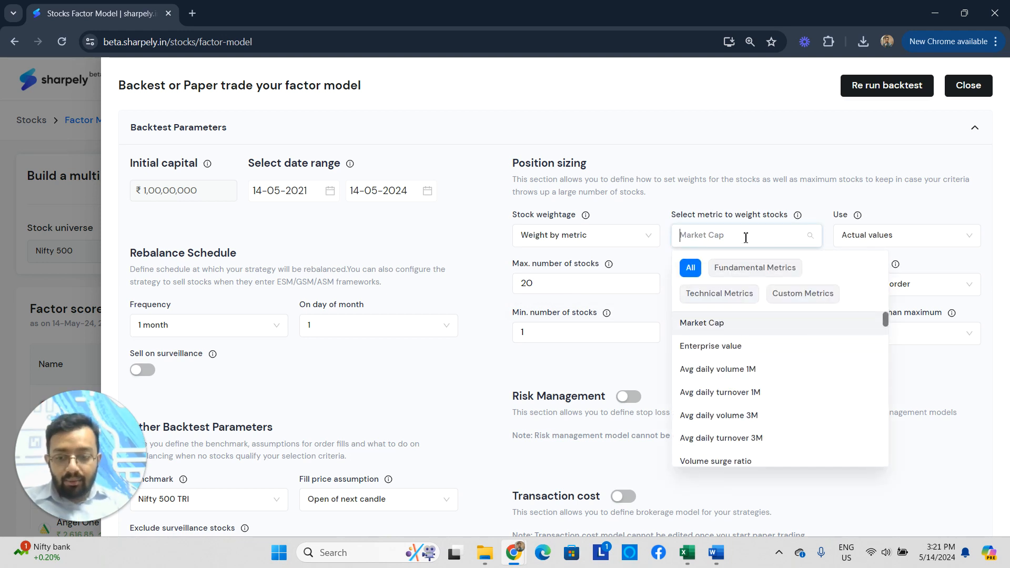
type("retunr")
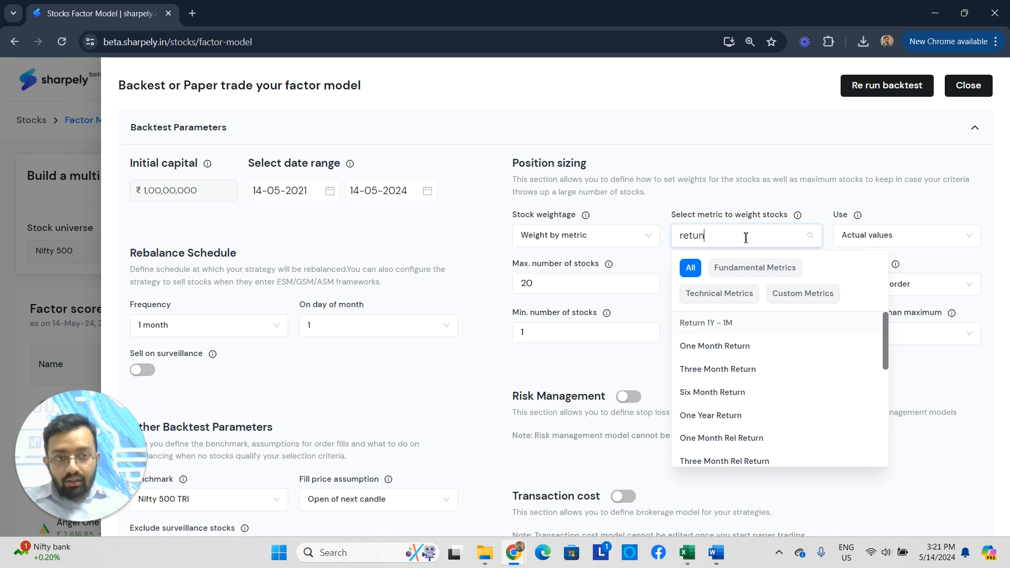
key("BackSpace")
key("BackSpace")
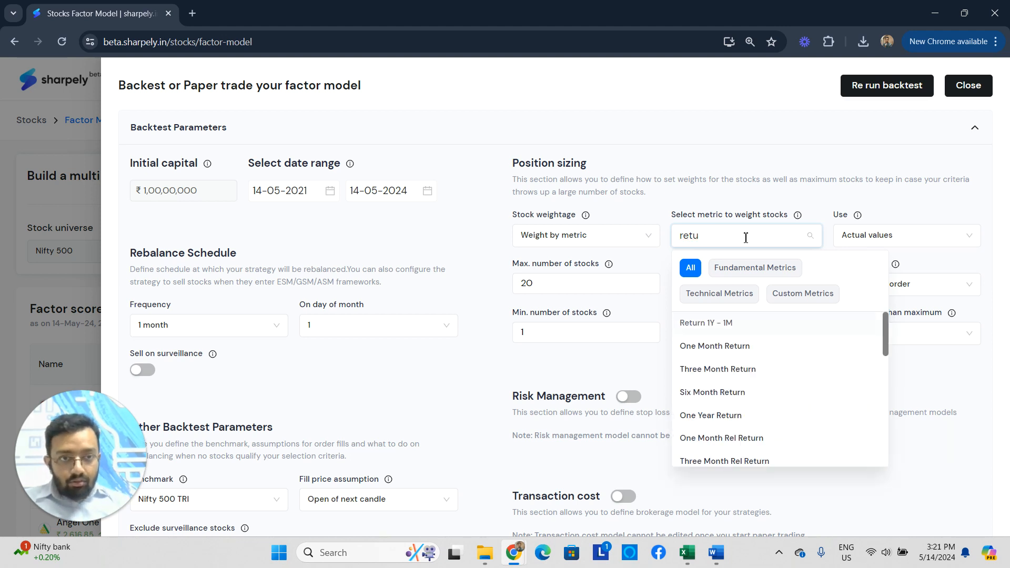
left_click(727, 393)
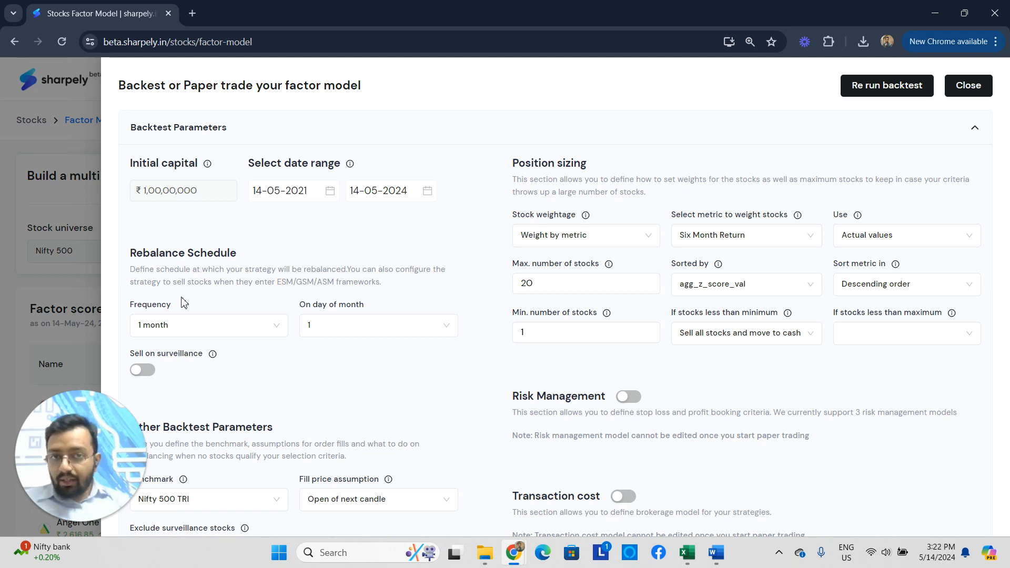
Step: Re-run the backtest and view the portfolio's performance against the benchmark over 3 years
left_click(874, 93)
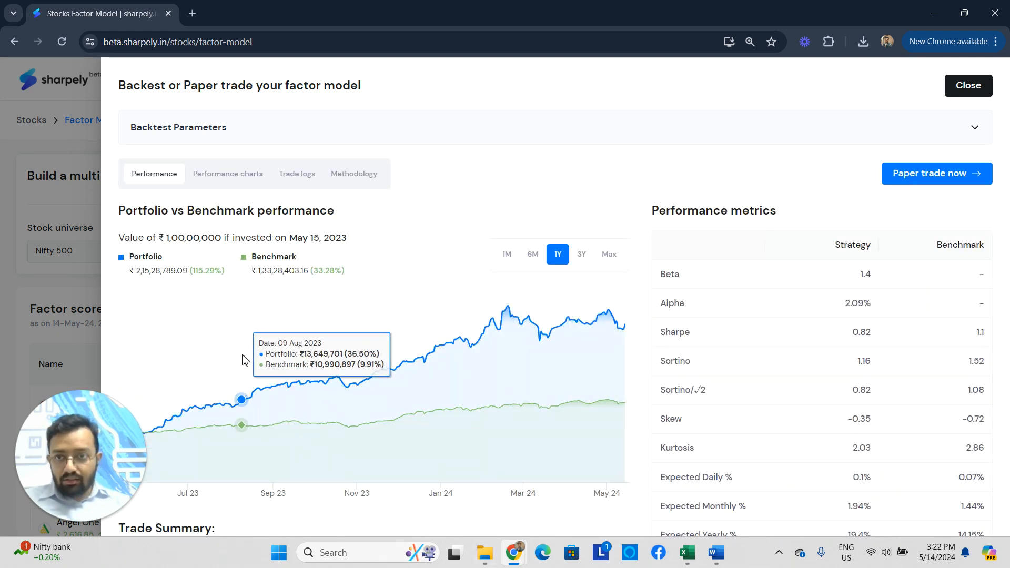
left_click_drag(196, 273, 214, 274)
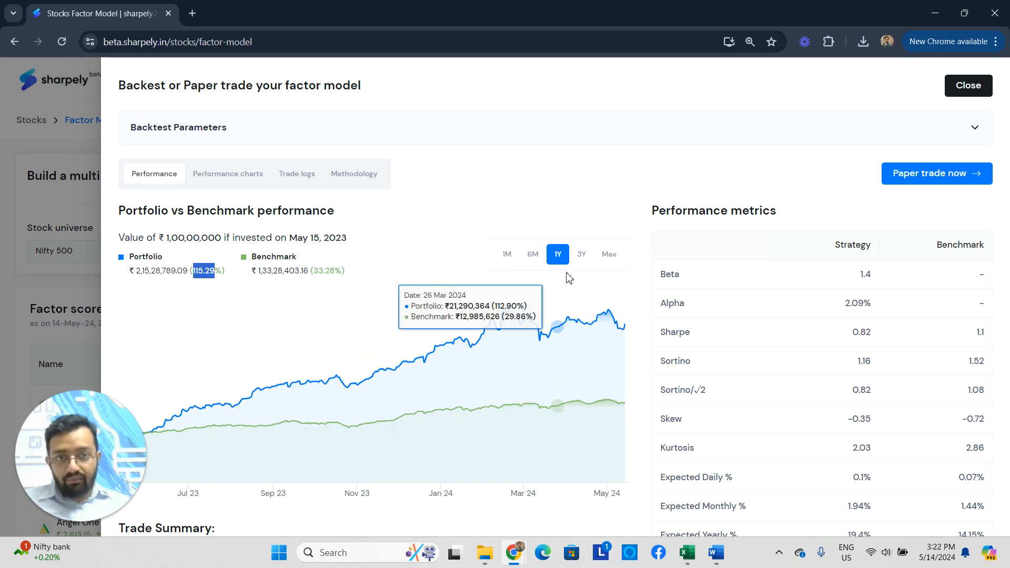
left_click(580, 257)
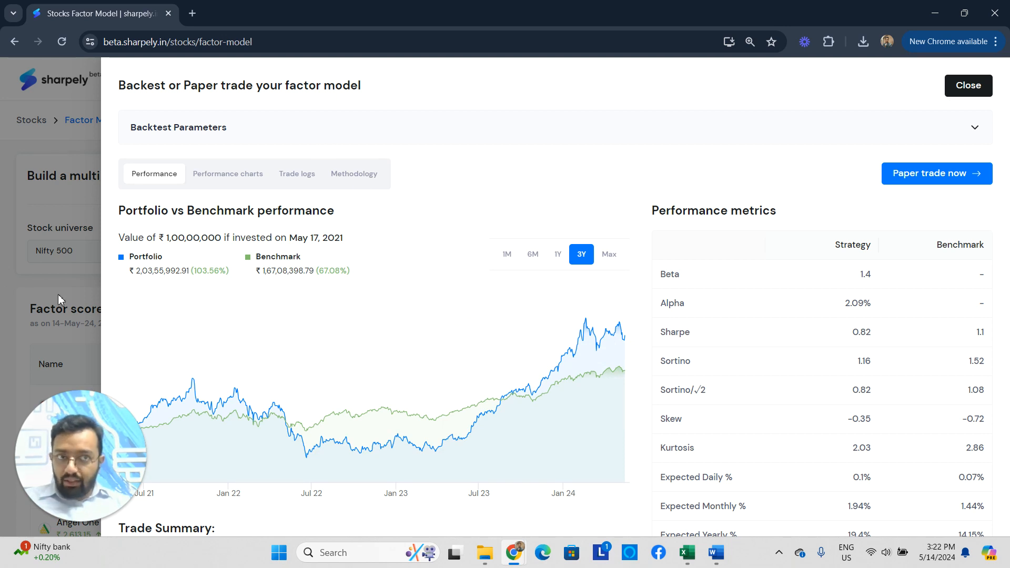
Step: Close the results, backtest the factor model again to view its performance, and return to the model page
left_click(952, 93)
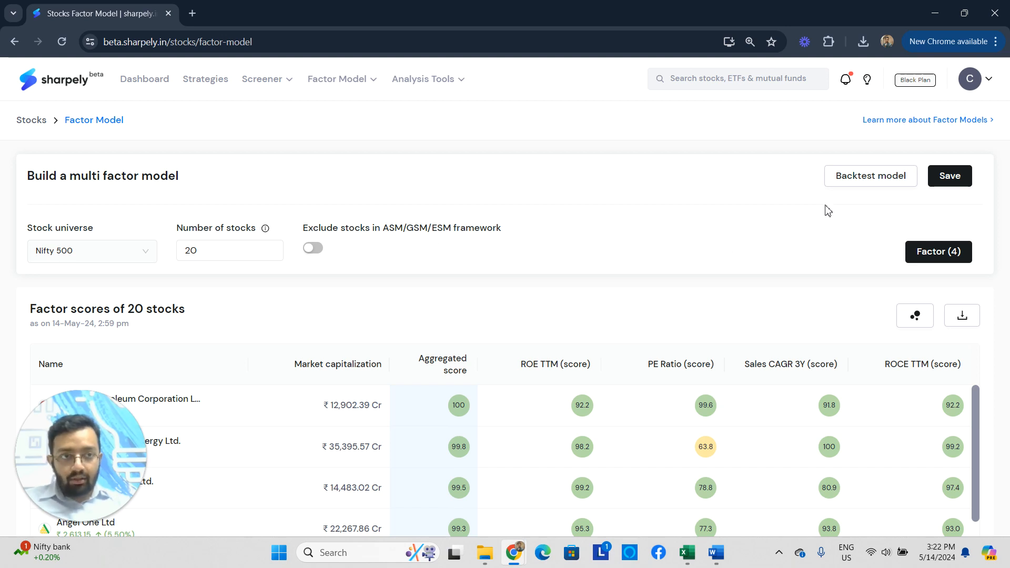
left_click(834, 179)
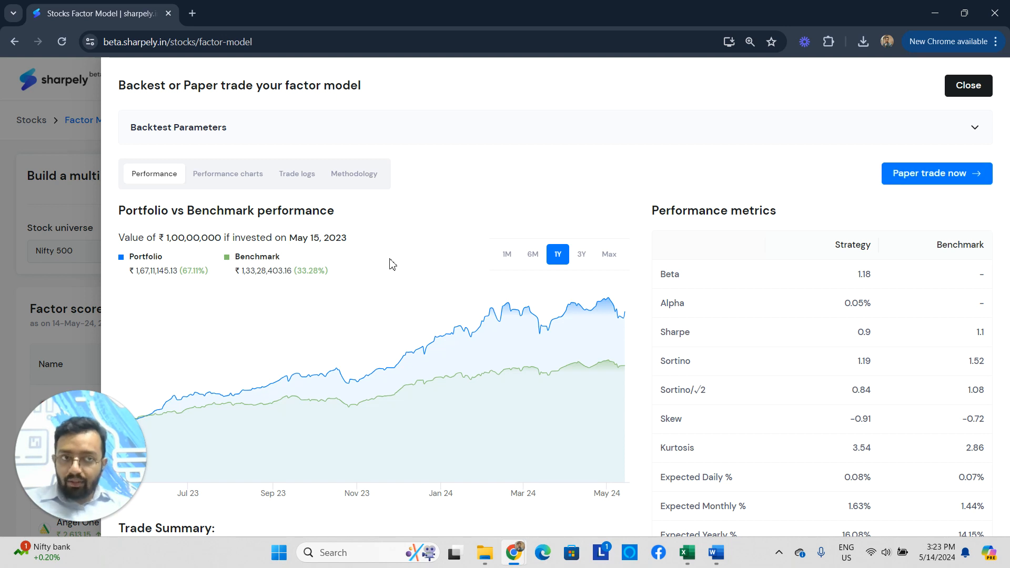
left_click(26, 151)
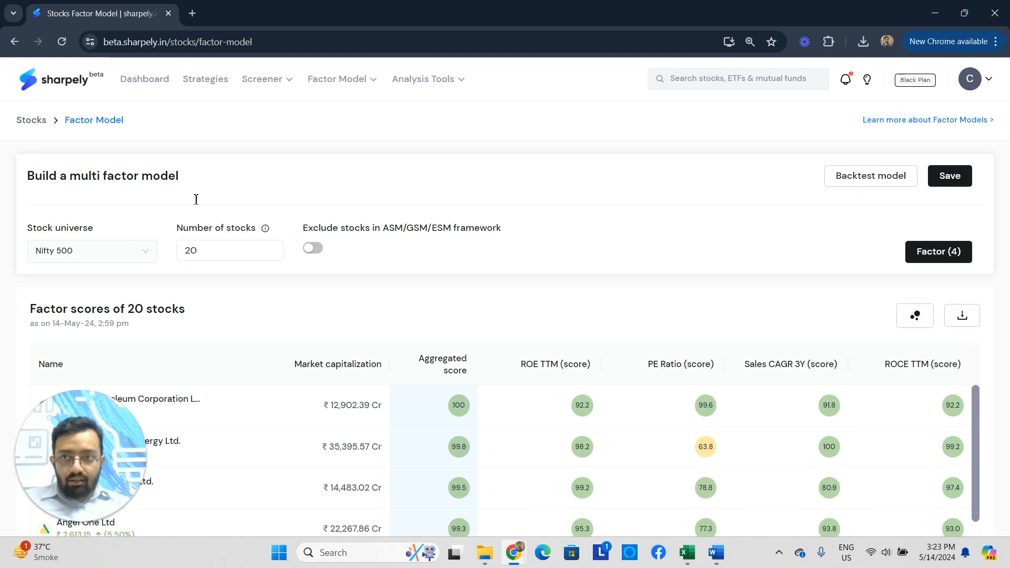
Step: Start saving the factor model and name it Model_good_quality_stocks
left_click(945, 180)
left_click(412, 239)
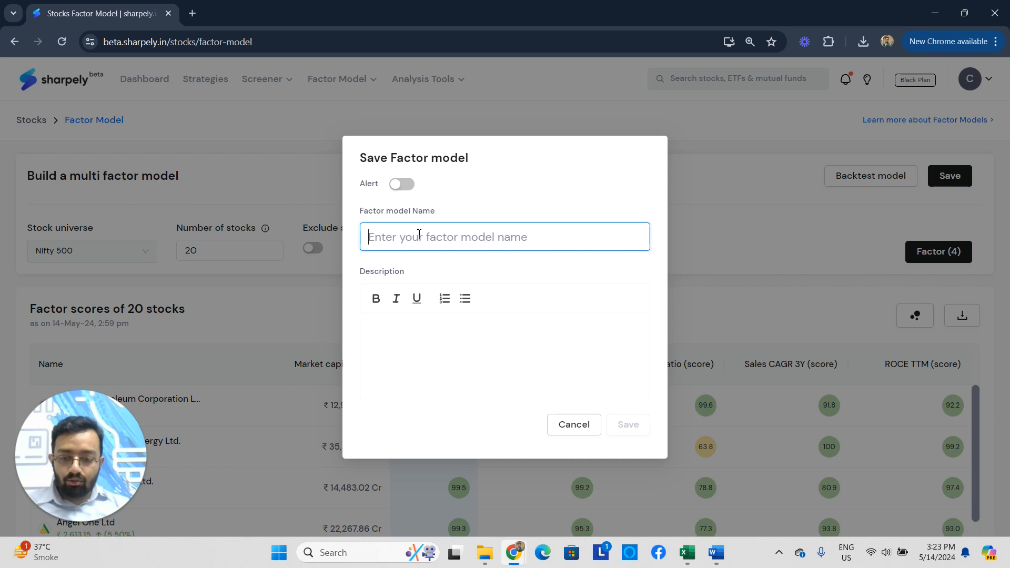
type("Model")
key("BackSpace")
key("BackSpace")
type("del")
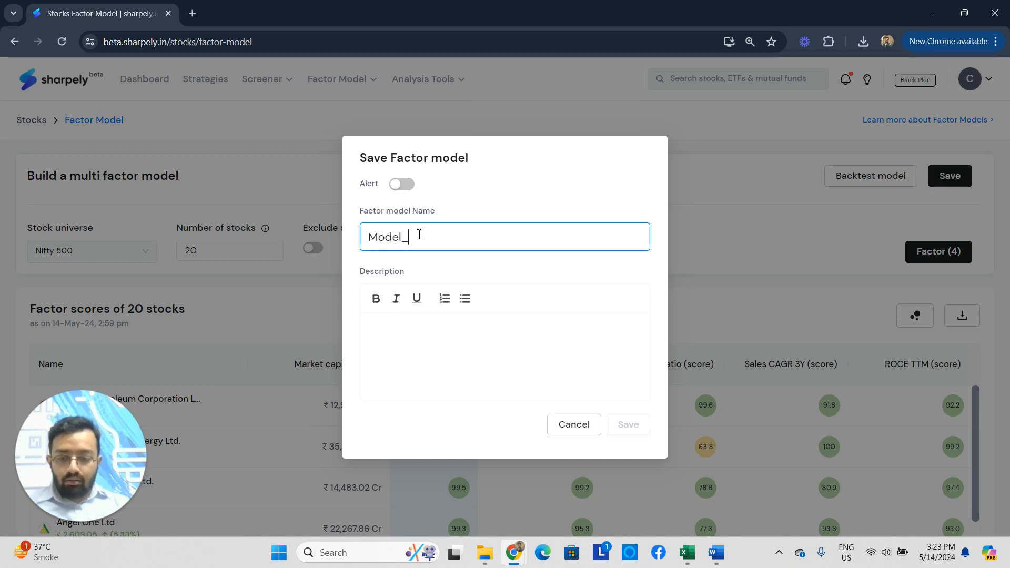
type("_goo")
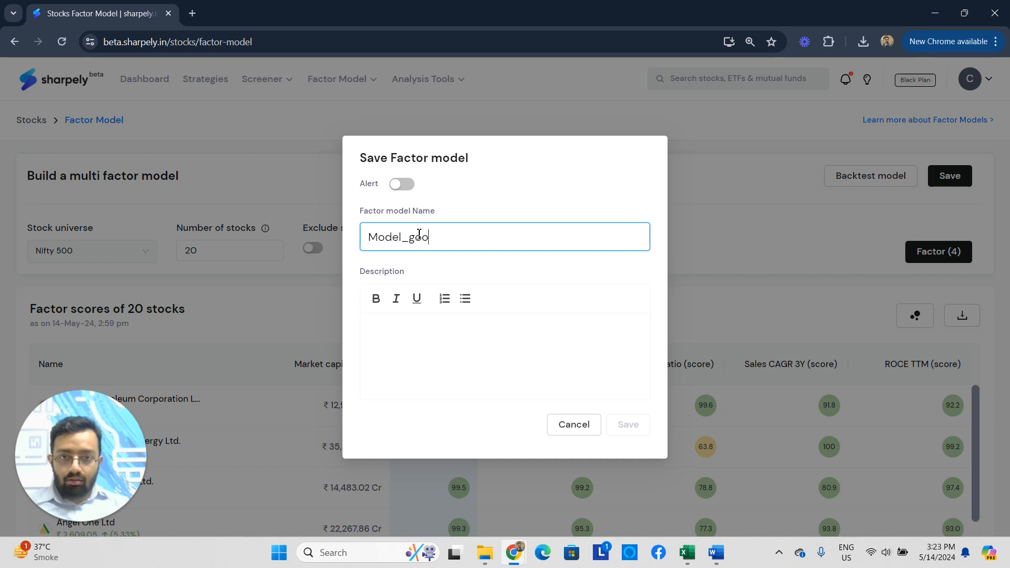
type("d_quality")
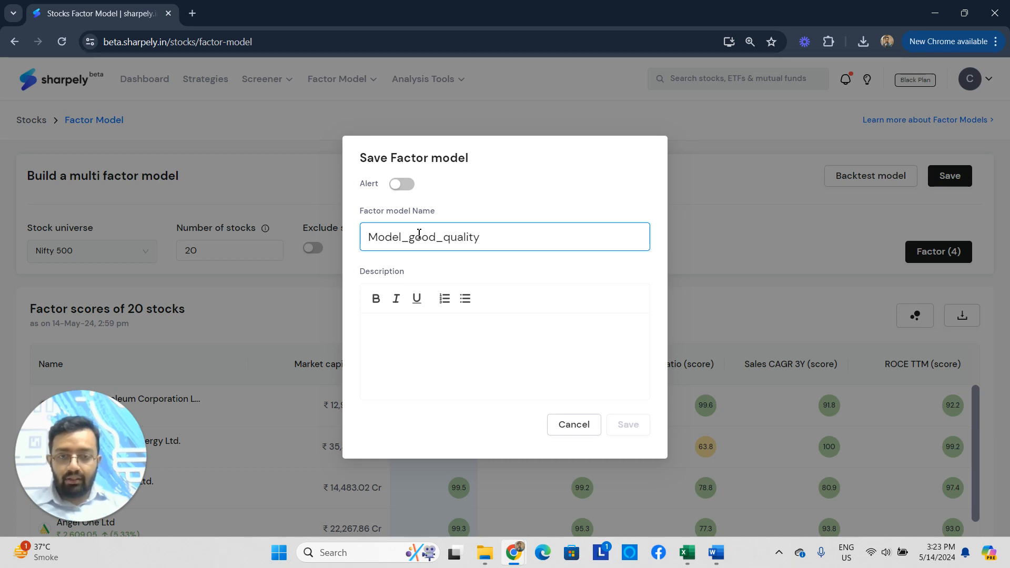
type("_stocks")
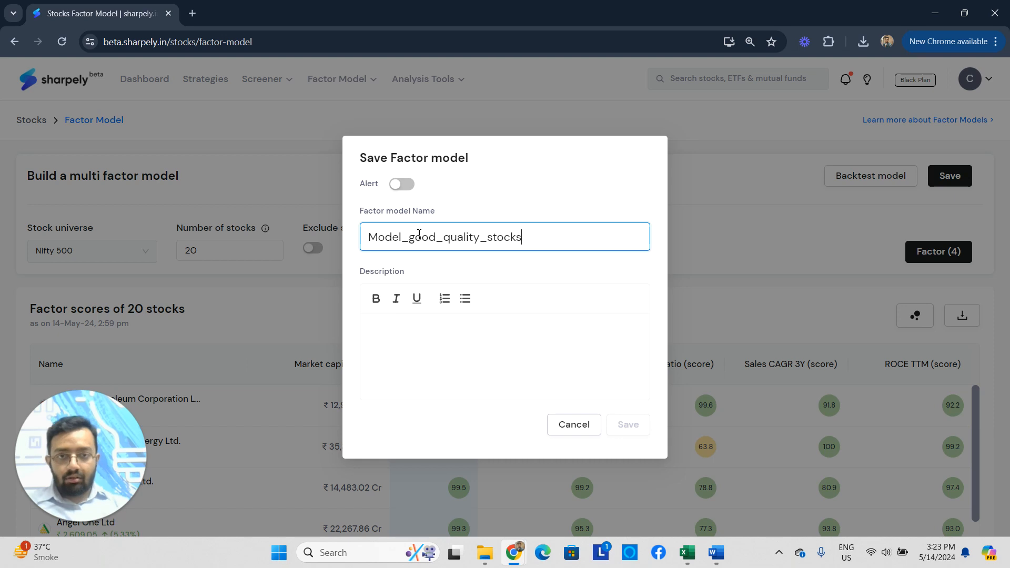
Step: Add the description "This factor model will provide a list of stocks with good quality and reasonable valuation." and save the model
left_click(431, 336)
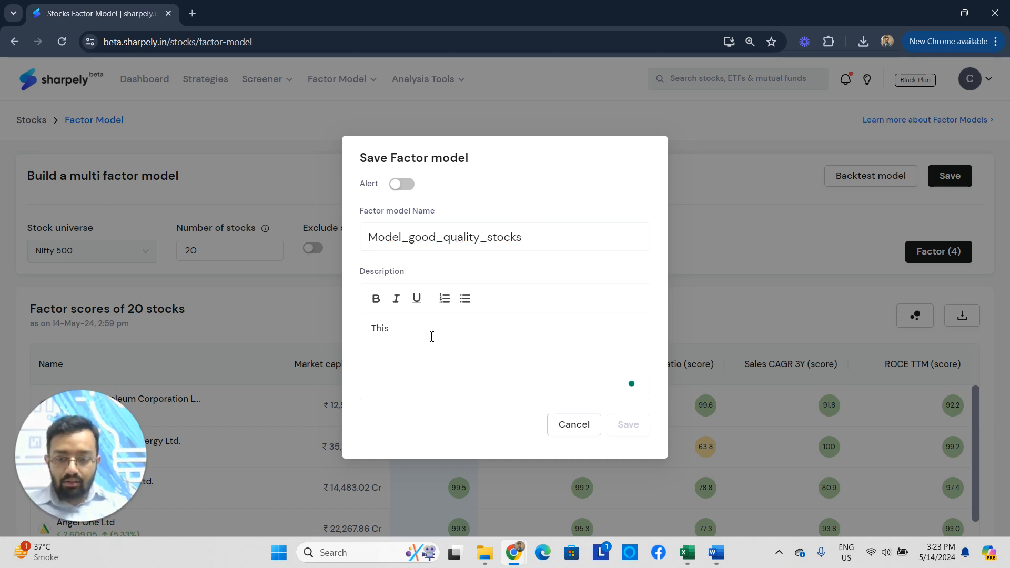
type("This factor model wi")
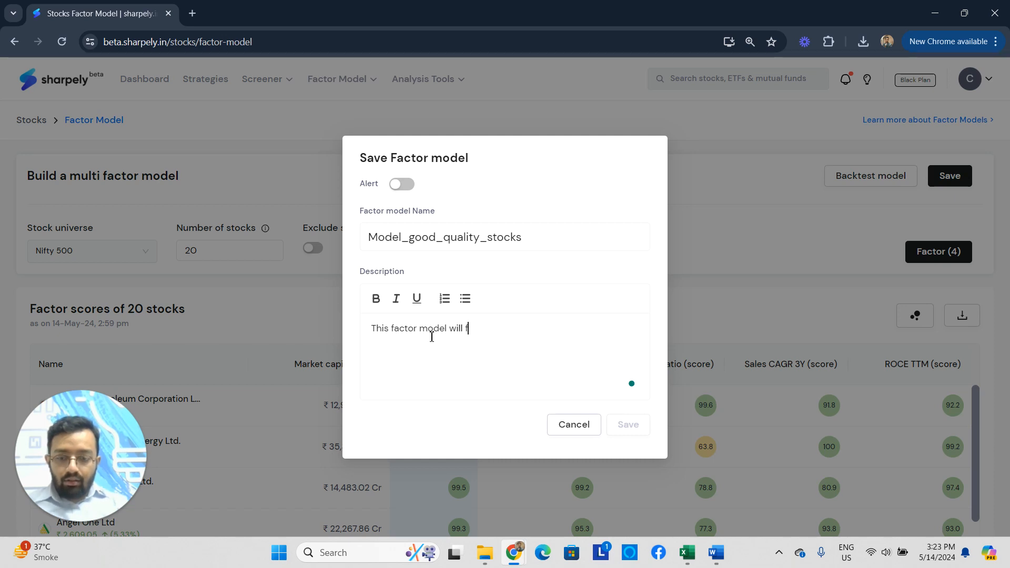
type("ll provide a list")
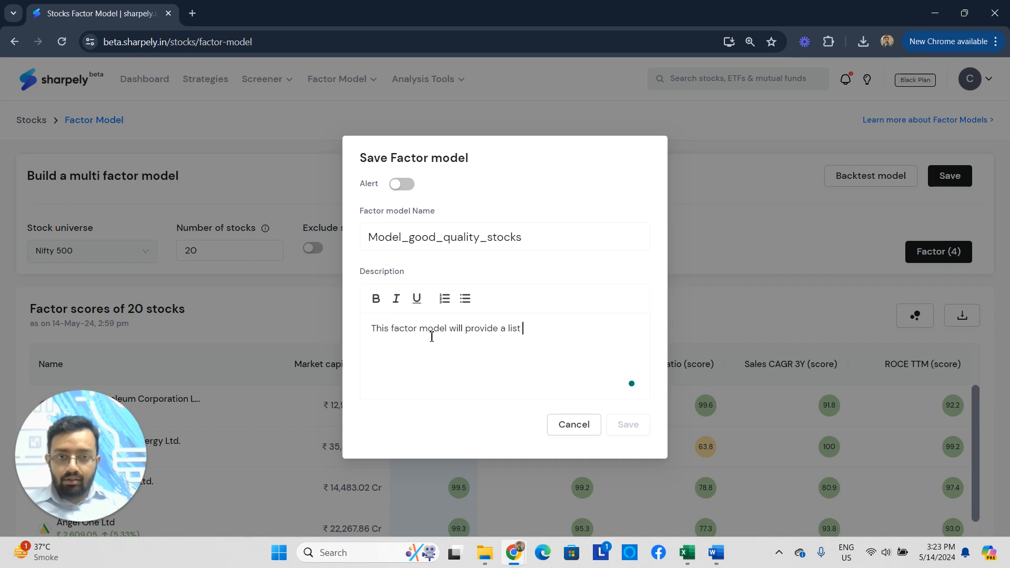
type(" of stocks ")
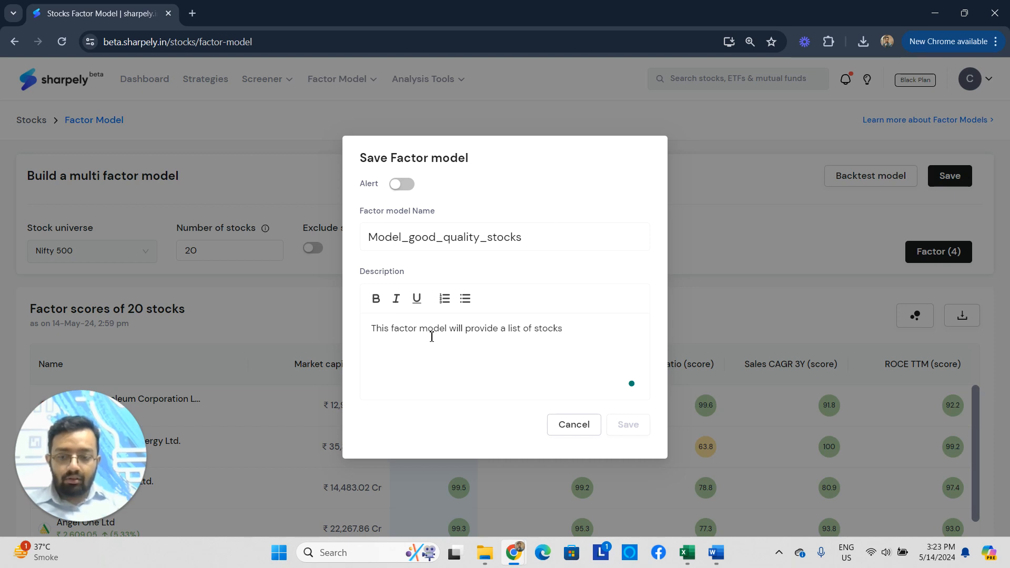
type("with good qu")
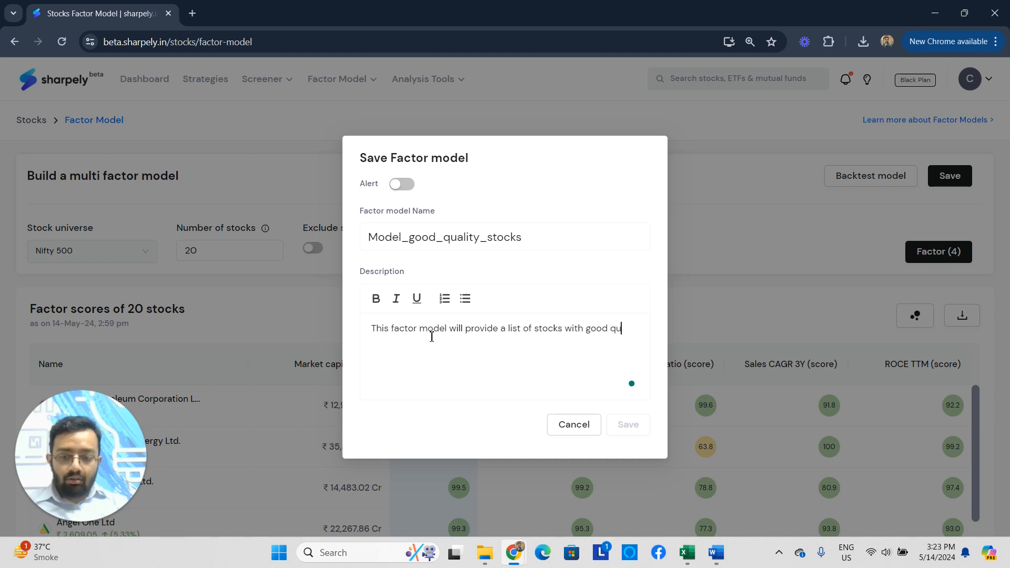
type("ality and reasonable valuation.")
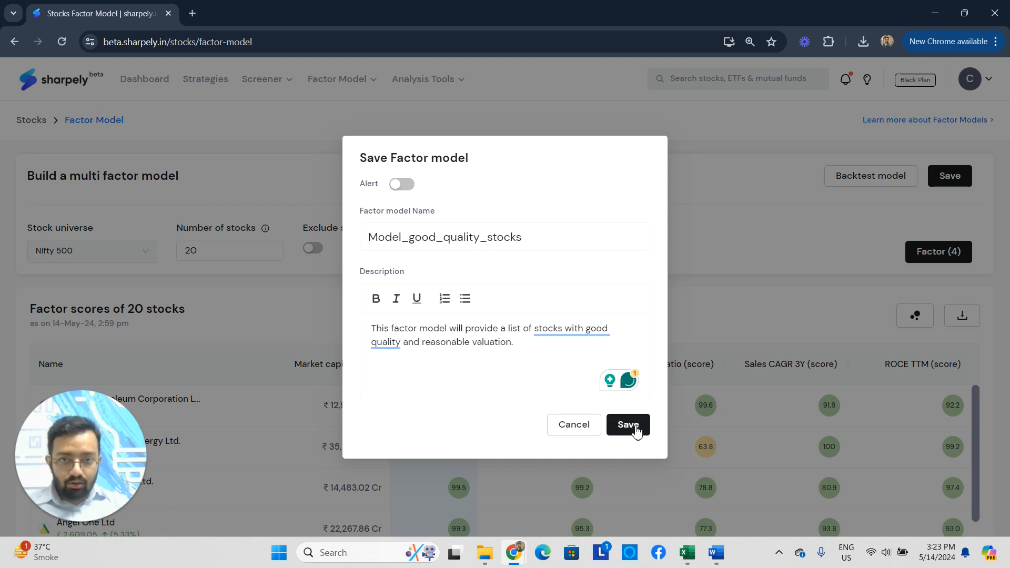
left_click(634, 428)
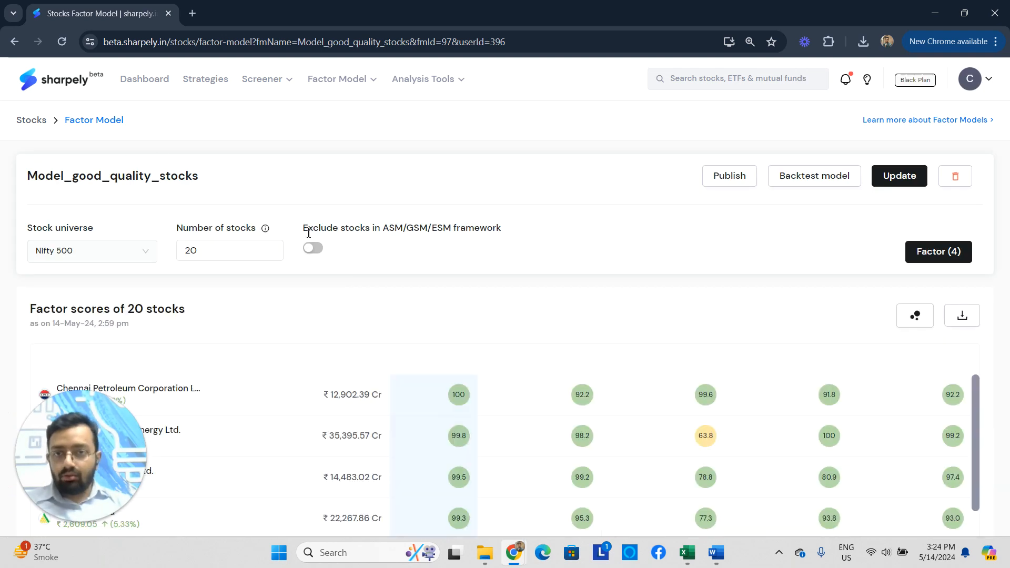
Step: Look over the saved model's page and open the My factor models overview
scroll(307, 326, "down", 6)
scroll(309, 334, "up", 6)
mouse_move(366, 88)
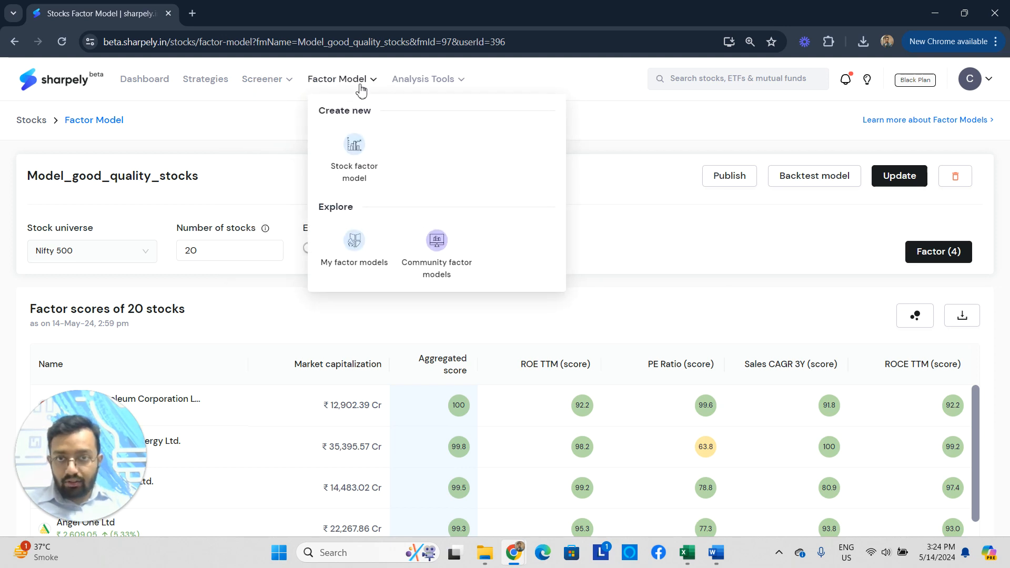
left_click(355, 251)
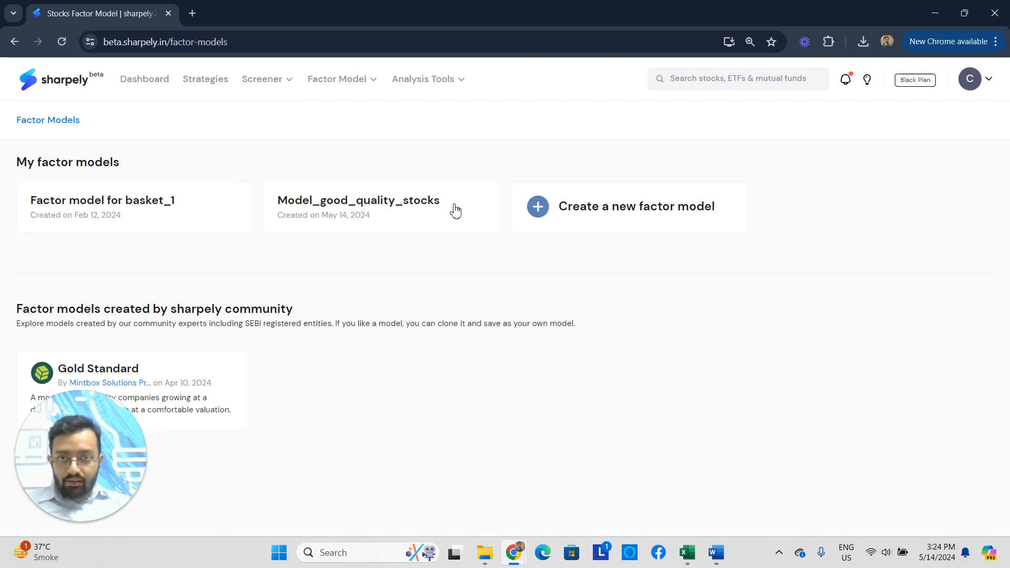
Step: Open the saved Model_good_quality_stocks model and look over its settings and stock factor scores
left_click(384, 231)
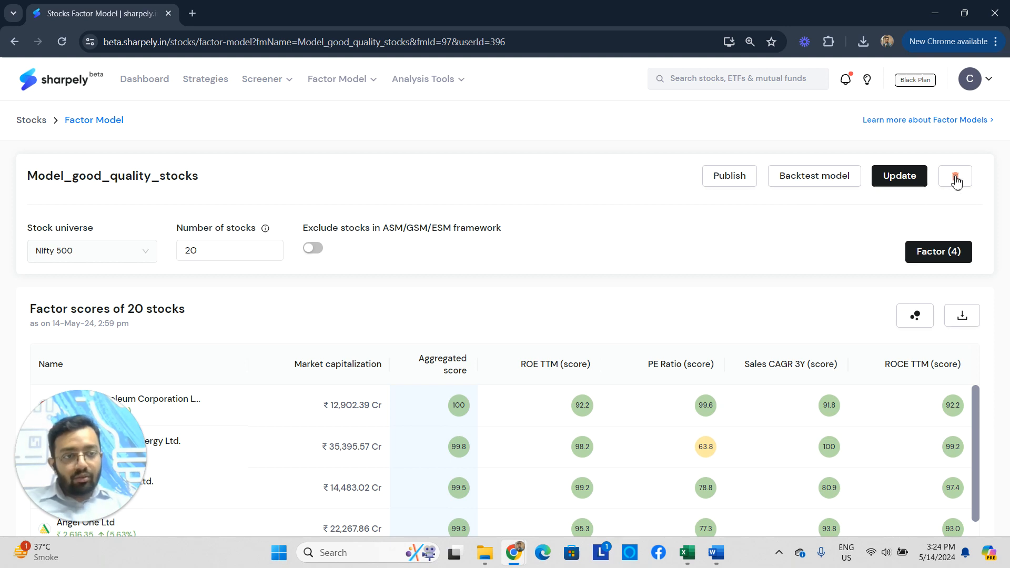
scroll(315, 293, "down", 2)
scroll(556, 252, "up", 2)
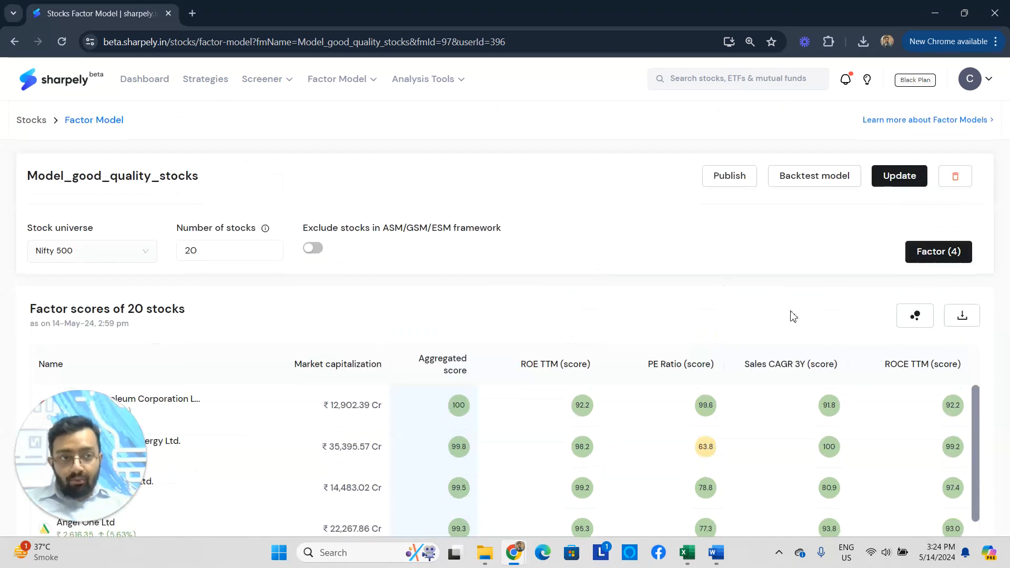
scroll(594, 293, "down", 1)
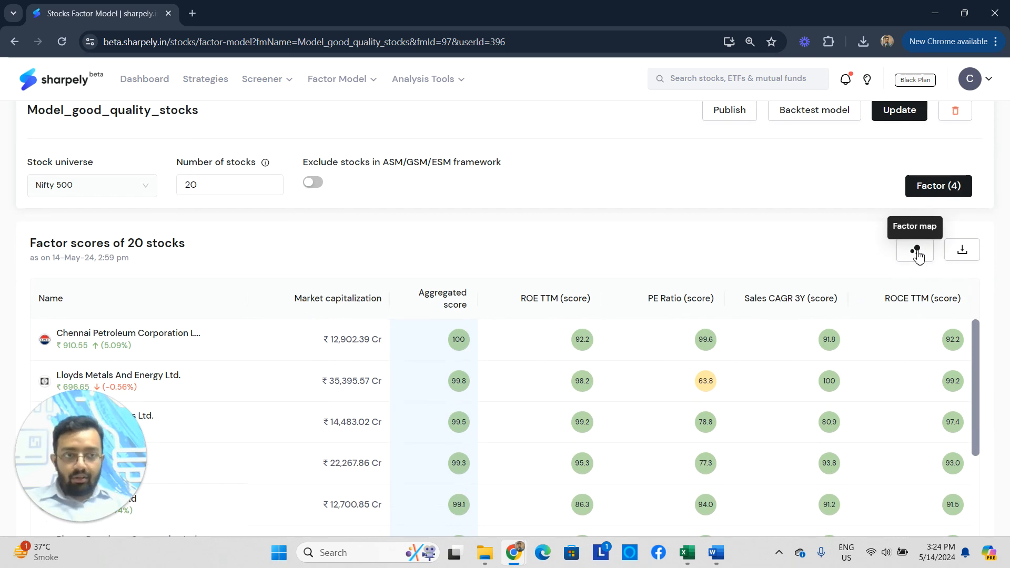
Step: Open the model's Factor Map and examine the stocks' scores in the Quality v/s Value chart and list
left_click(917, 251)
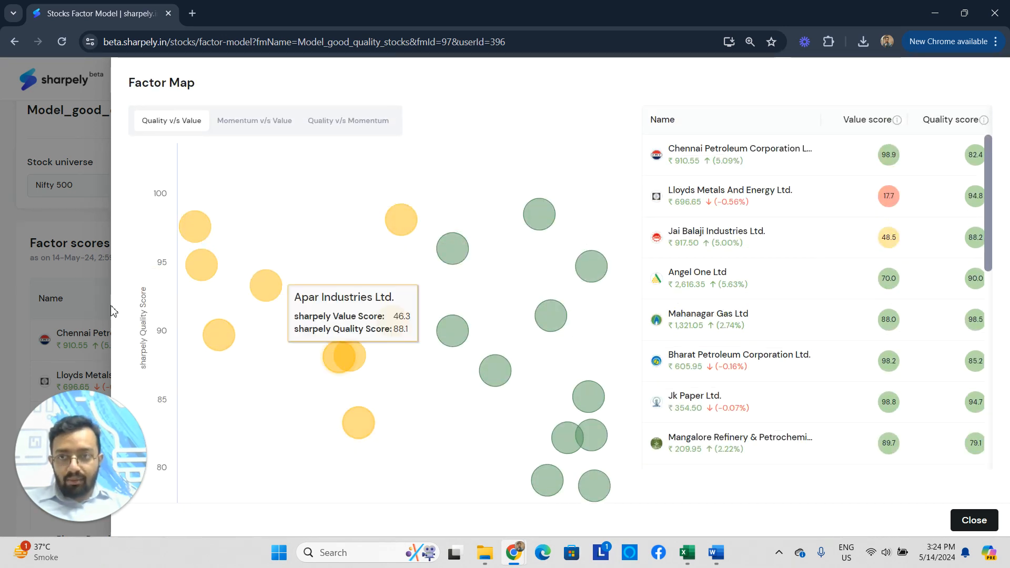
scroll(767, 313, "down", 6)
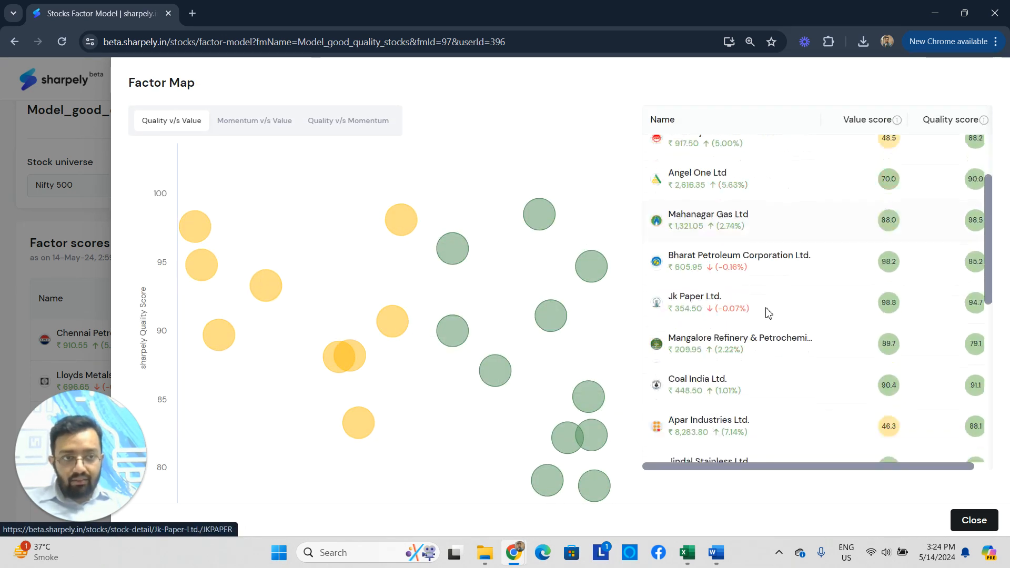
mouse_move(539, 216)
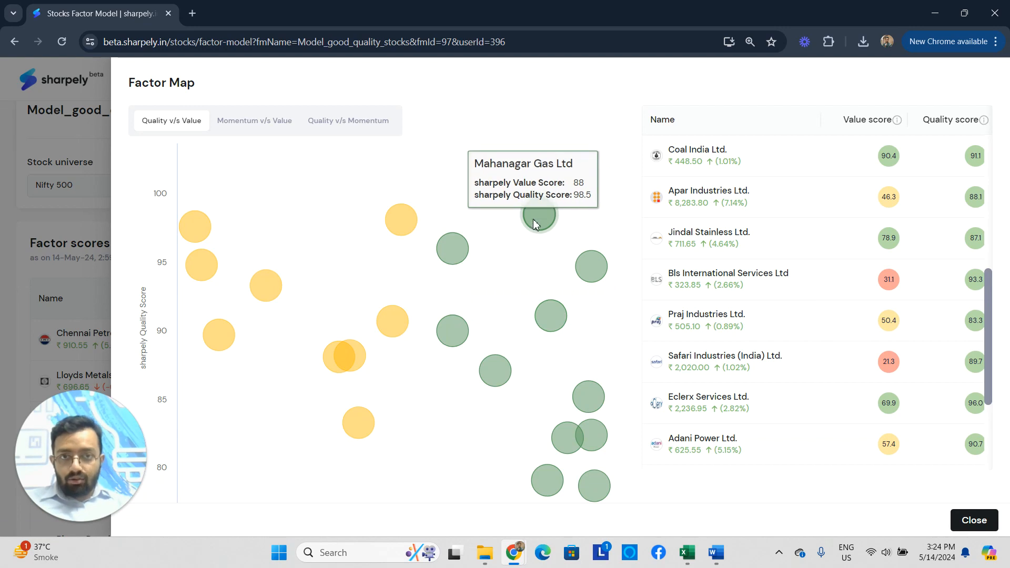
mouse_move(592, 266)
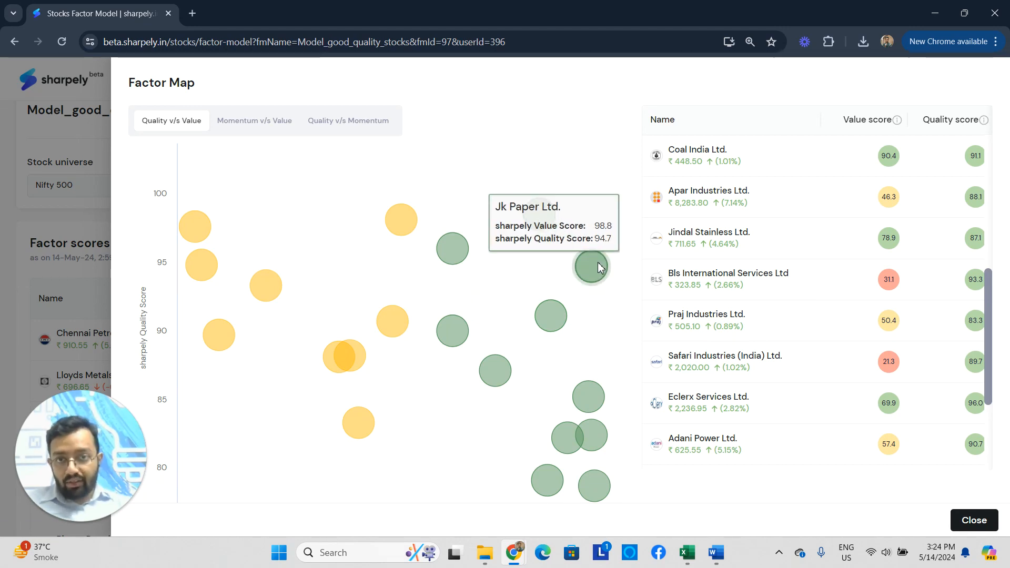
Step: Switch the Factor Map to Quality v/s Momentum, examine individual stocks' scores, and close the map
left_click(358, 132)
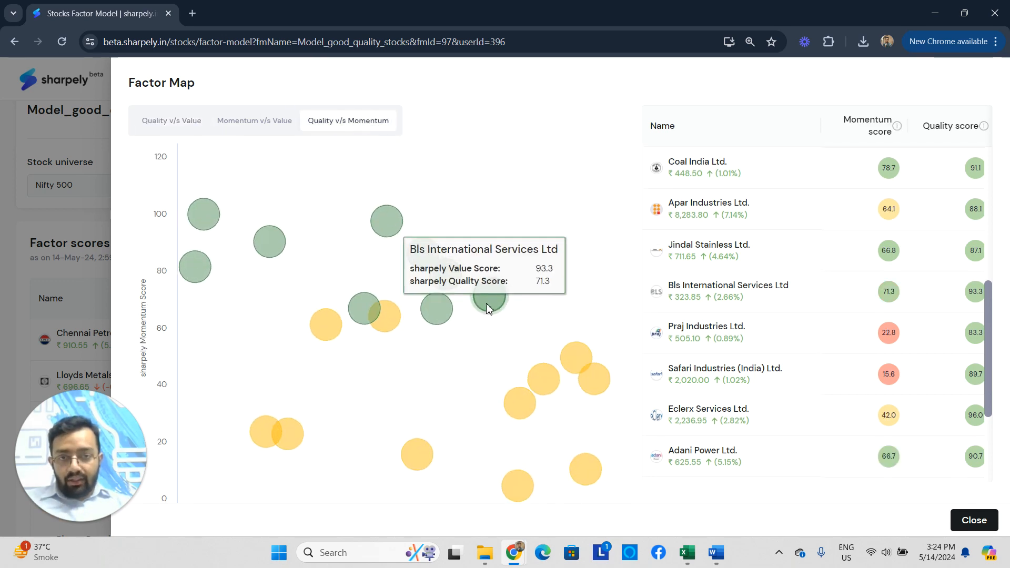
mouse_move(385, 231)
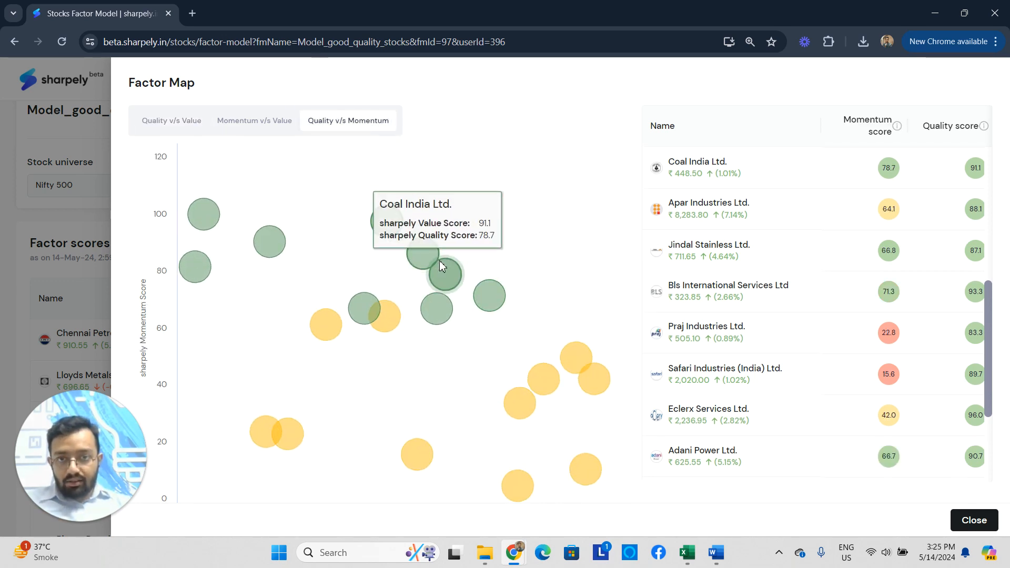
mouse_move(427, 253)
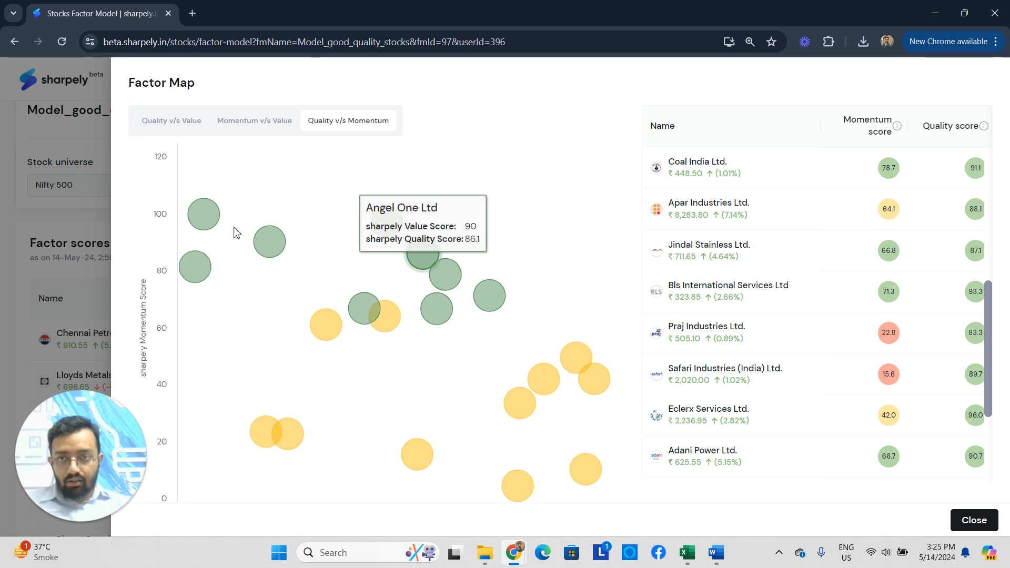
mouse_move(496, 297)
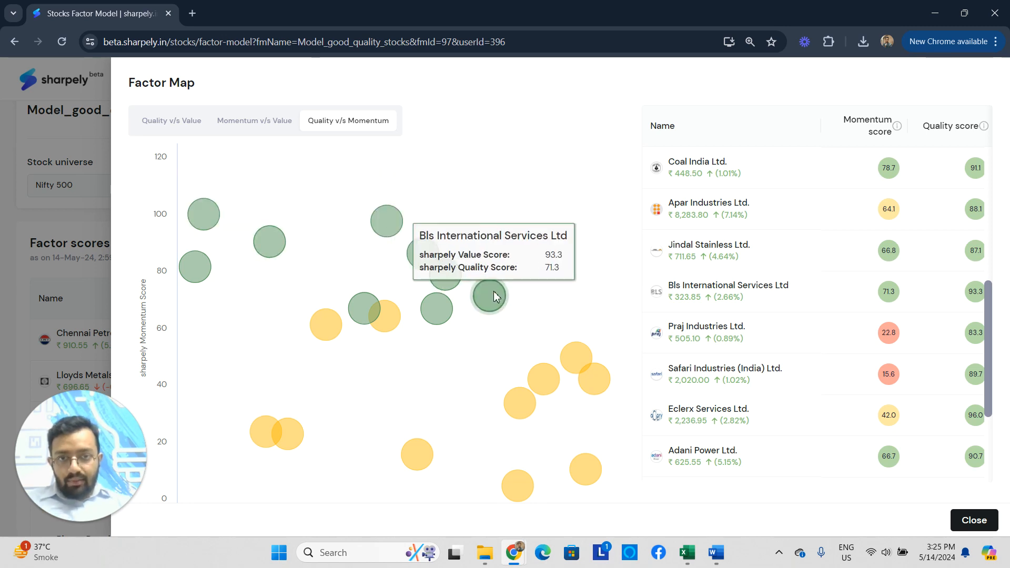
scroll(489, 255, "down", 2)
scroll(400, 210, "up", 2)
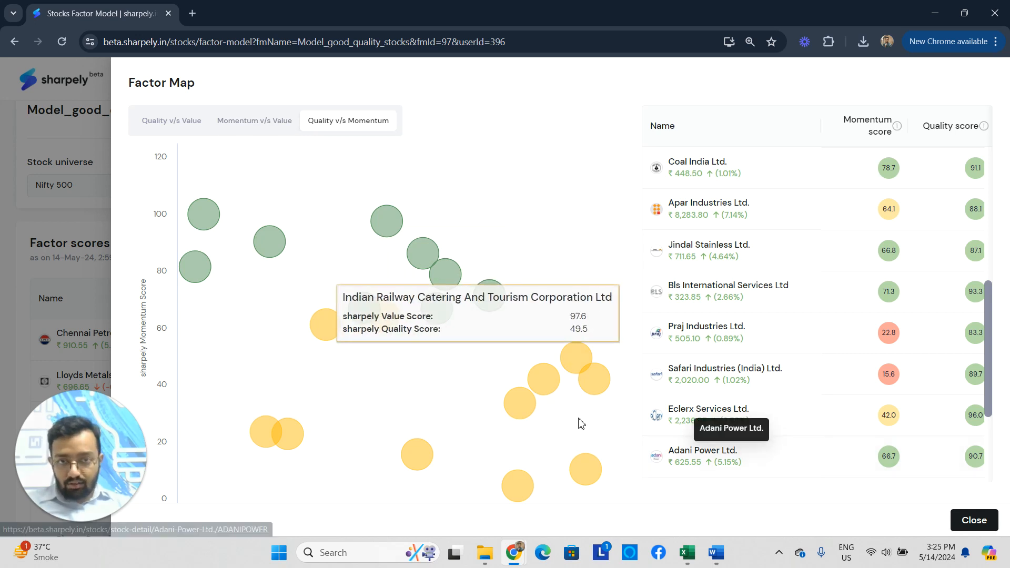
left_click(973, 521)
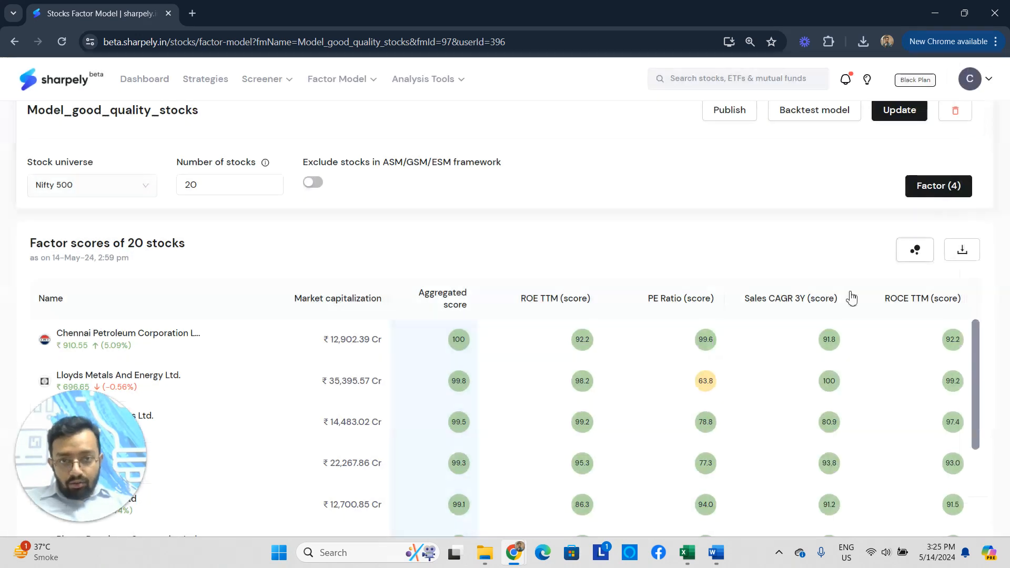
Step: View the download formats for the factor scores table and dismiss the options without downloading
left_click(964, 253)
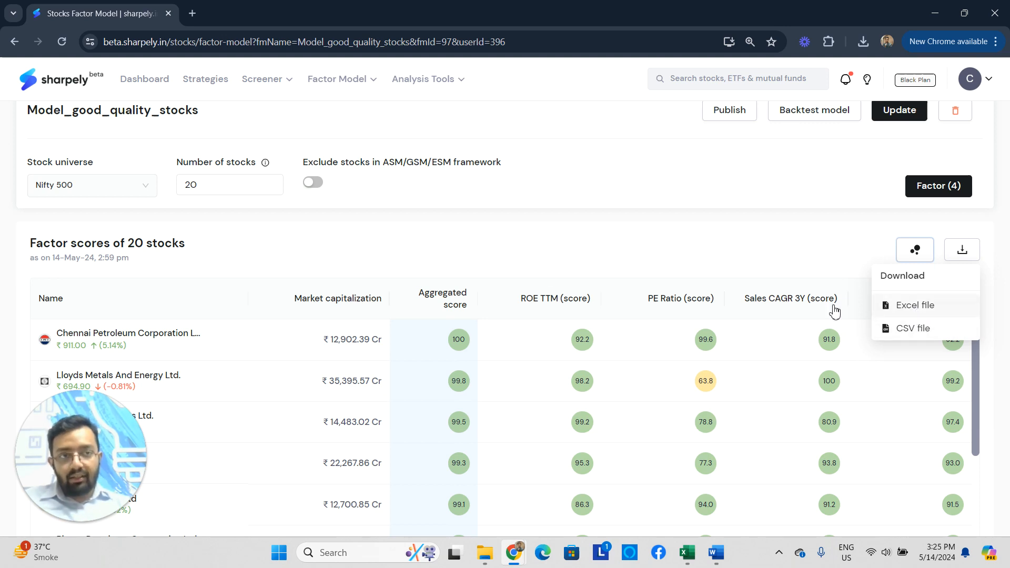
scroll(539, 266, "up", 2)
left_click(539, 265)
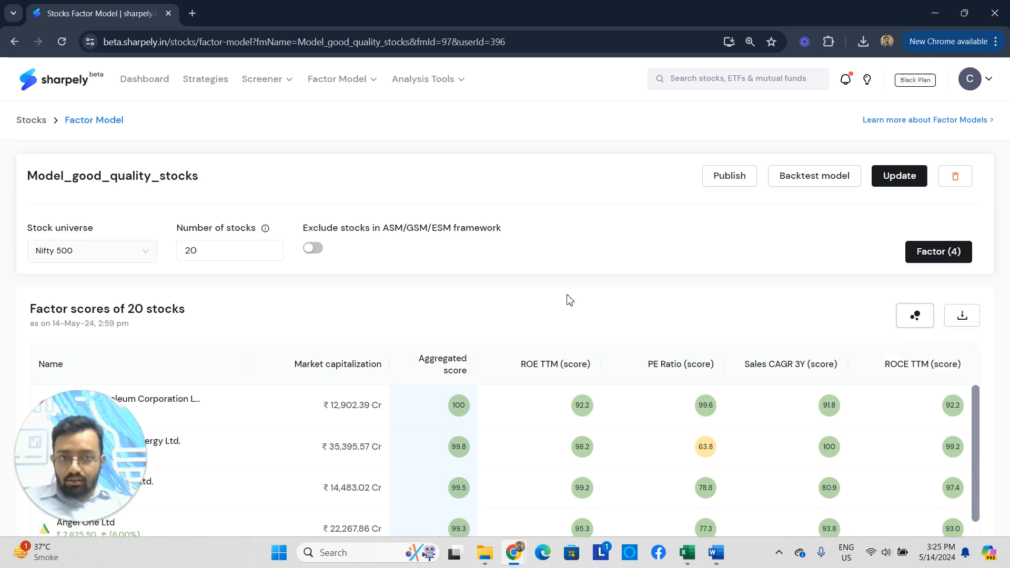